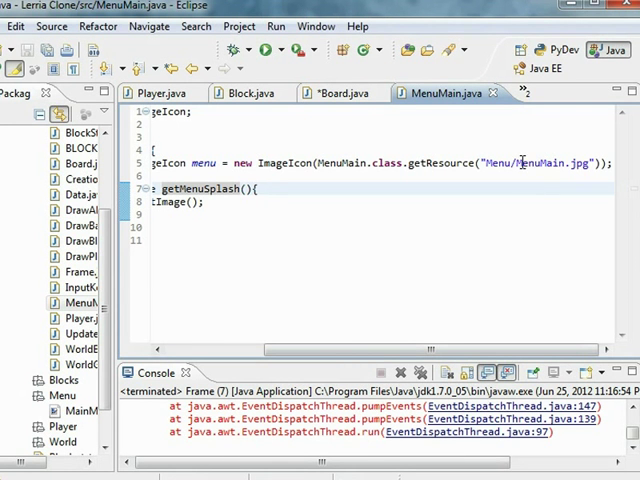
- Change the getResource path to Menu/MainMenu.jpg, then save and launch the game
left_click_drag(516, 163, 565, 162)
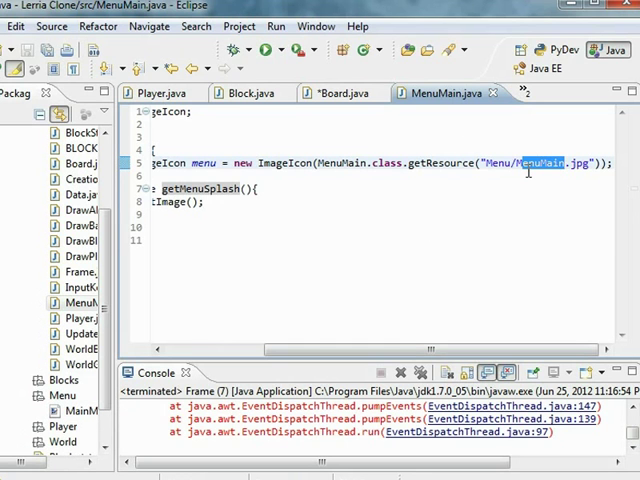
type("MainM")
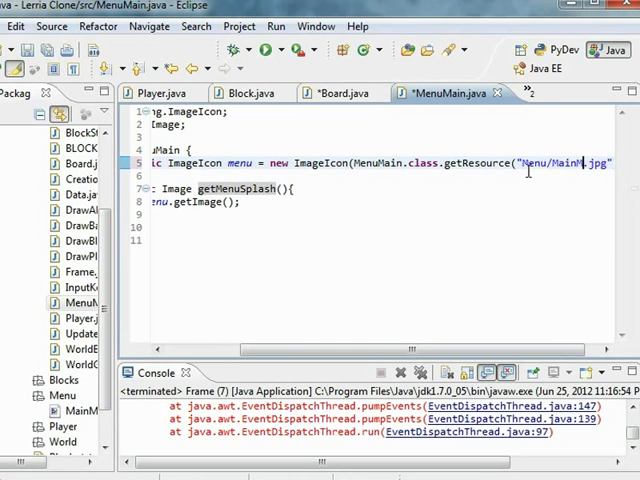
type("enu")
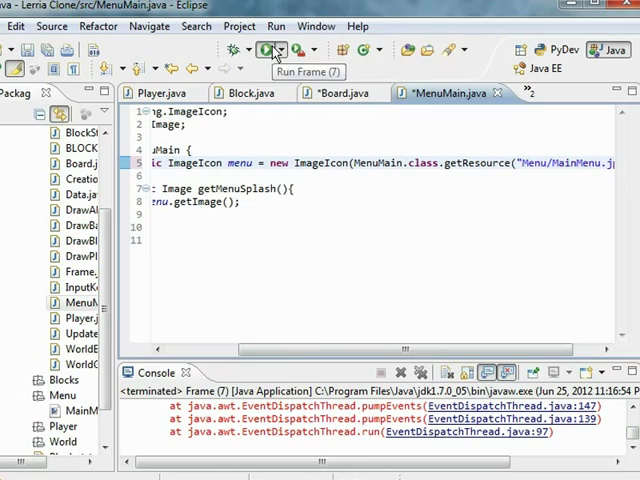
left_click(268, 51)
key("Return")
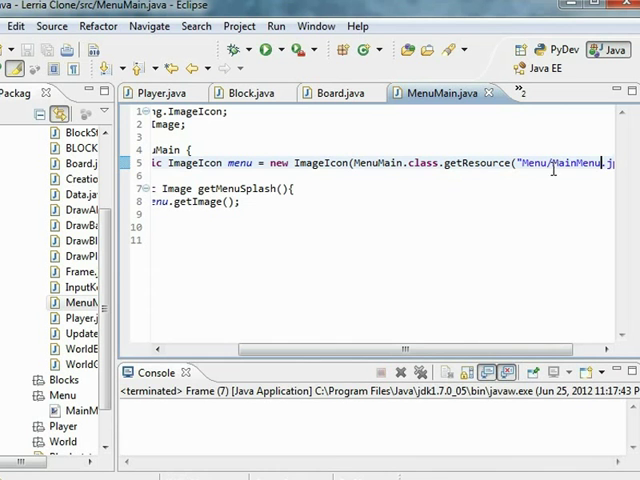
- Close the game and select the Drawer.drawImage statement on line 39 of Board.java
left_click(329, 201)
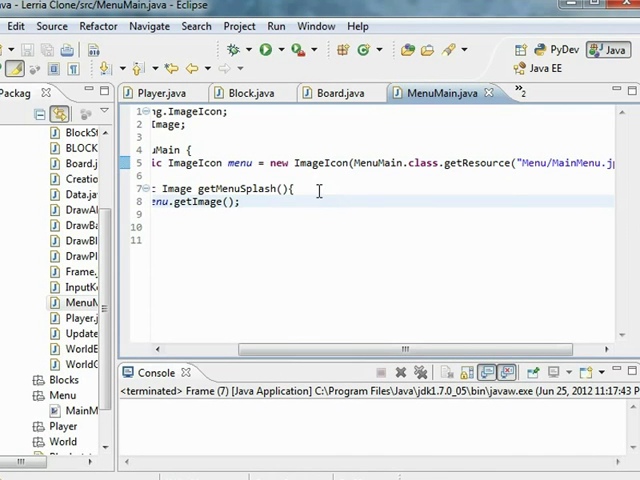
left_click(310, 186)
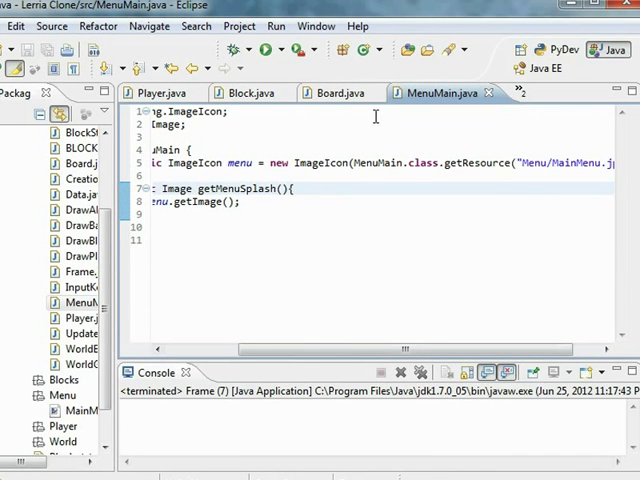
left_click(336, 96)
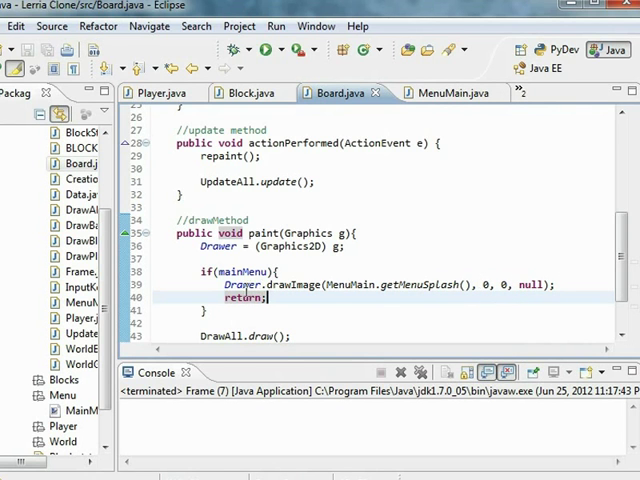
double_click(232, 285)
left_click(568, 284, "shift")
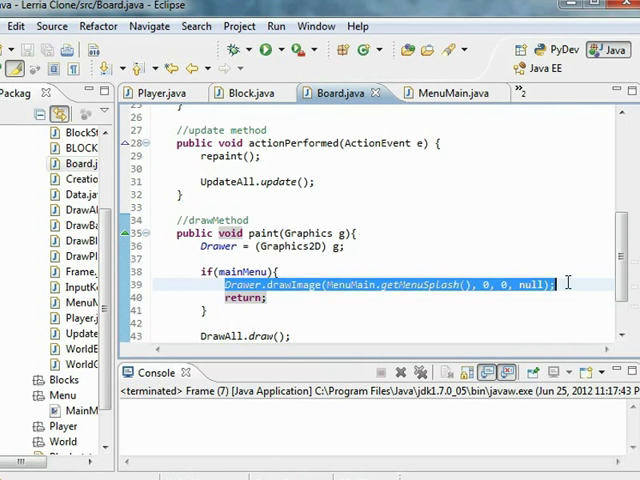
- Save and relaunch the game, then select drawImage through the end of line 39
left_click(456, 287)
left_click(265, 49)
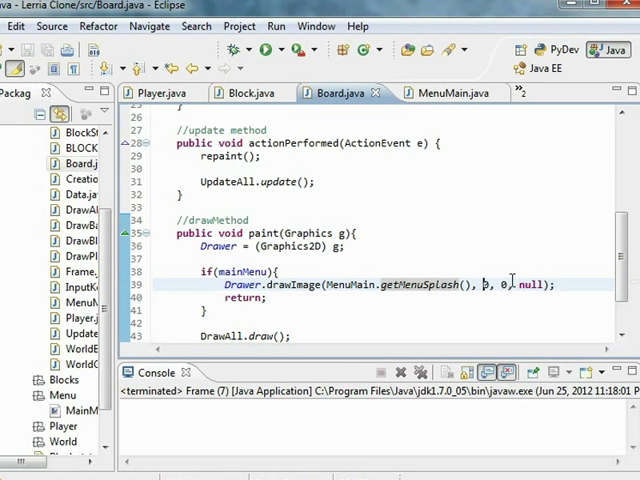
left_click(499, 284)
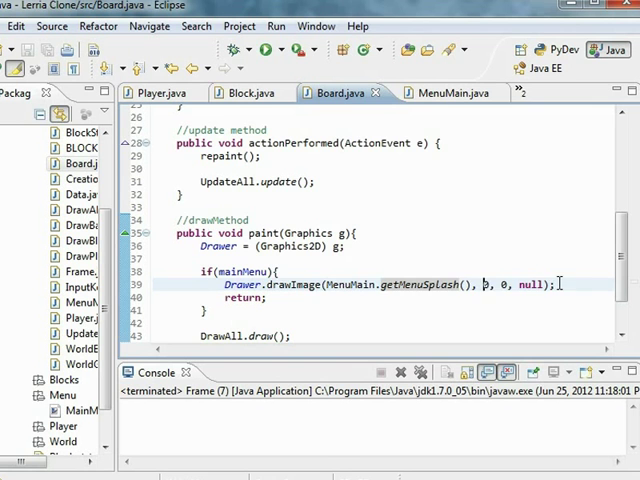
left_click_drag(556, 284, 265, 284)
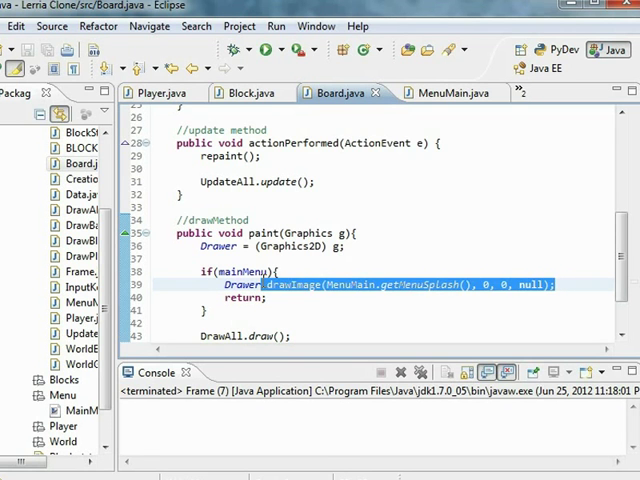
- Delete the old drawImage call and browse the Javadoc of each drawImage overload
key("BackSpace")
key("ctrl+space")
type("draw")
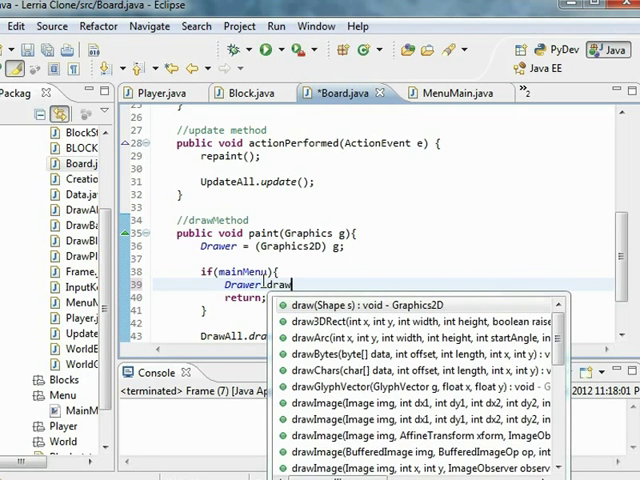
type("Im")
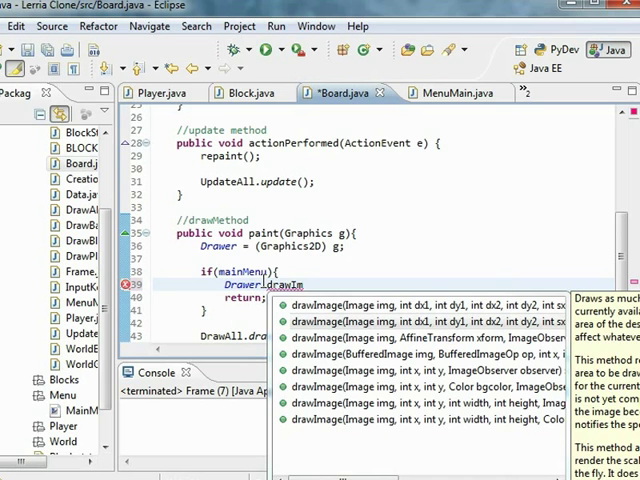
key("Down")
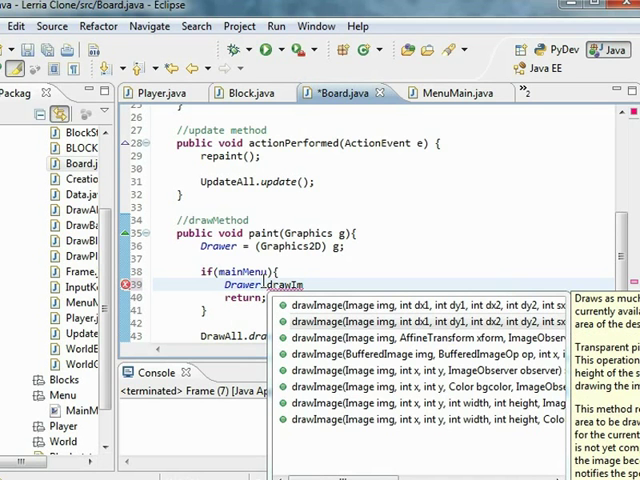
key("Down")
key("Down")
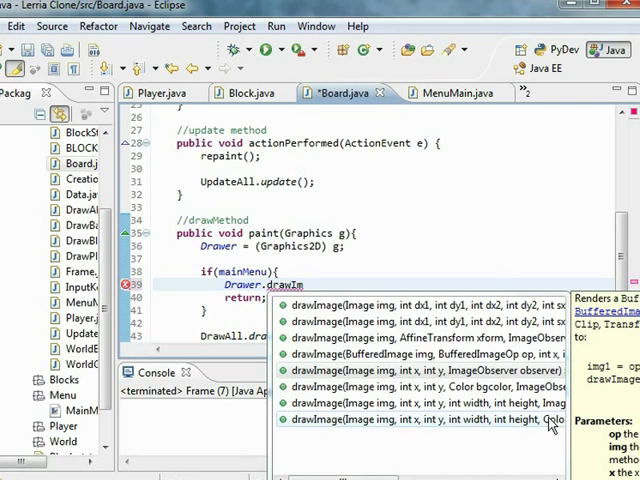
key("Down")
key("Down")
key("Down")
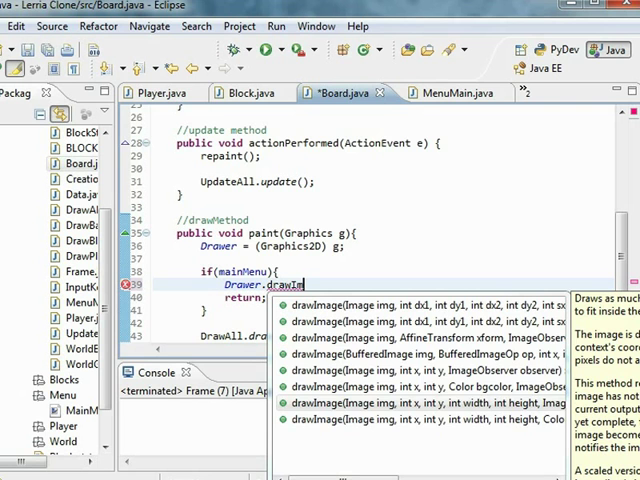
key("Up")
key("Up")
key("Up")
key("Up")
key("Up")
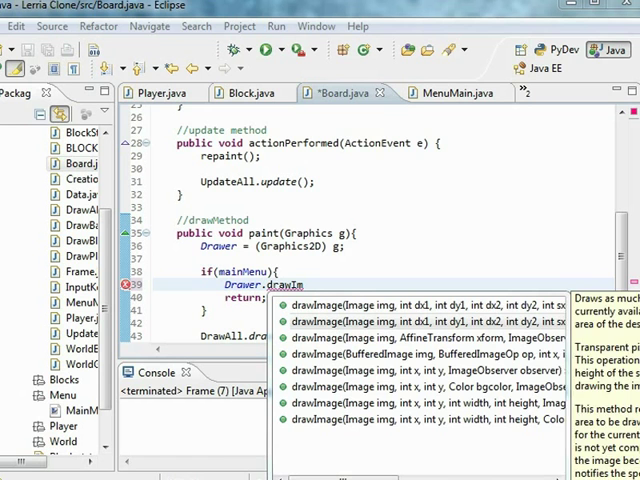
scroll(605, 390, "down", 2)
scroll(605, 390, "down", 5)
scroll(605, 390, "down", 3)
scroll(605, 390, "down", 1)
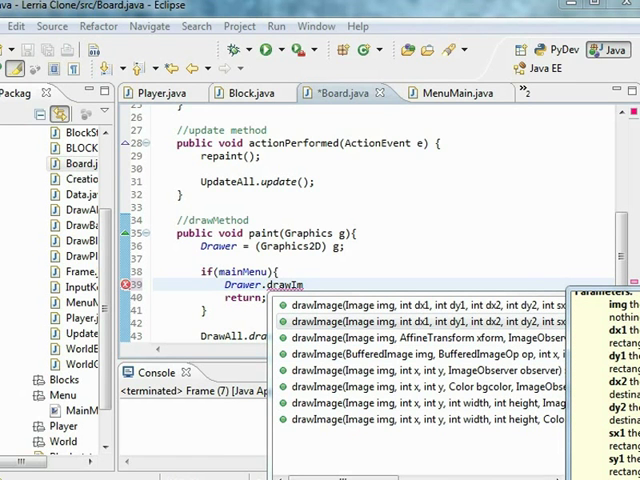
scroll(605, 390, "down", 1)
scroll(605, 390, "down", 1)
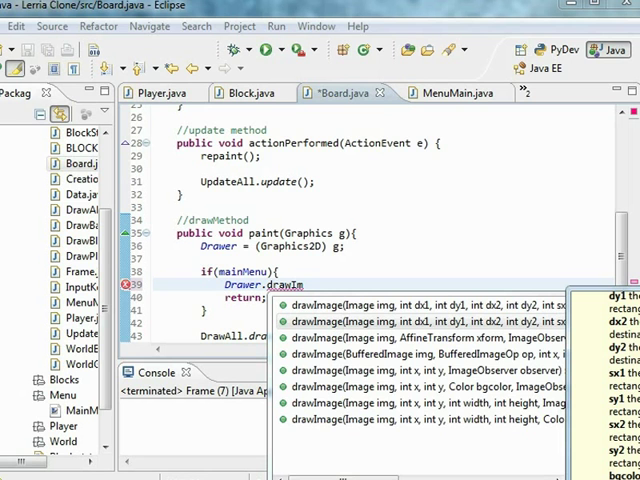
scroll(605, 390, "up", 1)
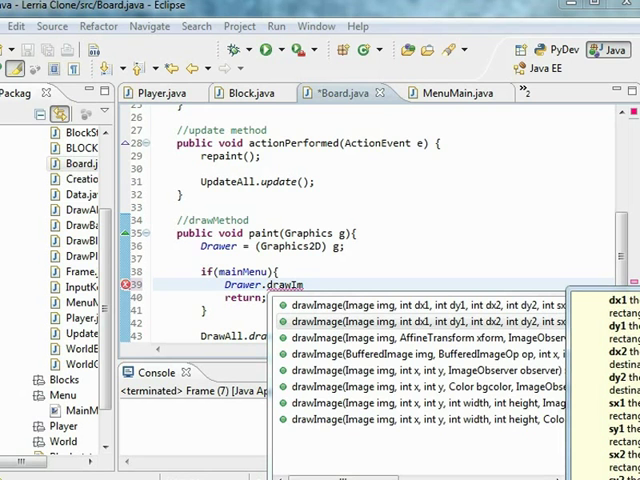
- Insert the ten-parameter drawImage overload with MenuMain.getMenuSplash() as the image
double_click(471, 322)
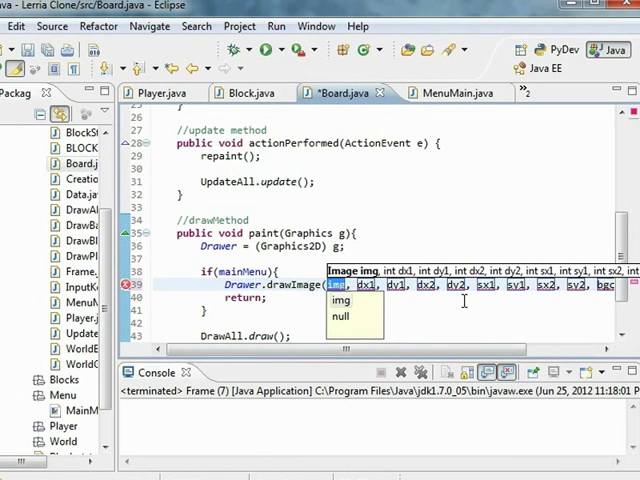
type("menu.")
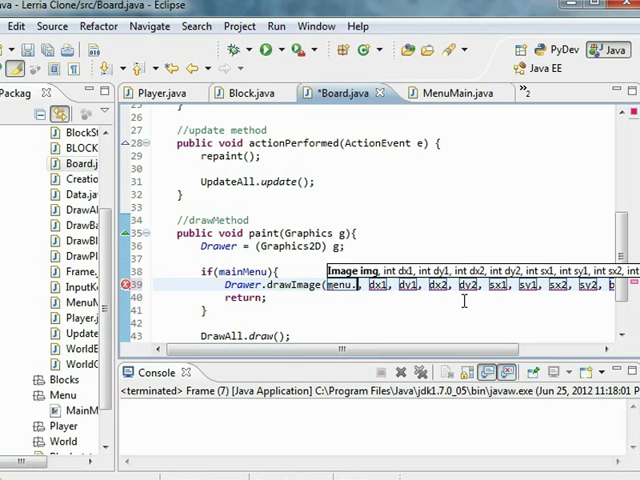
key("BackSpace")
key("BackSpace")
key("BackSpace")
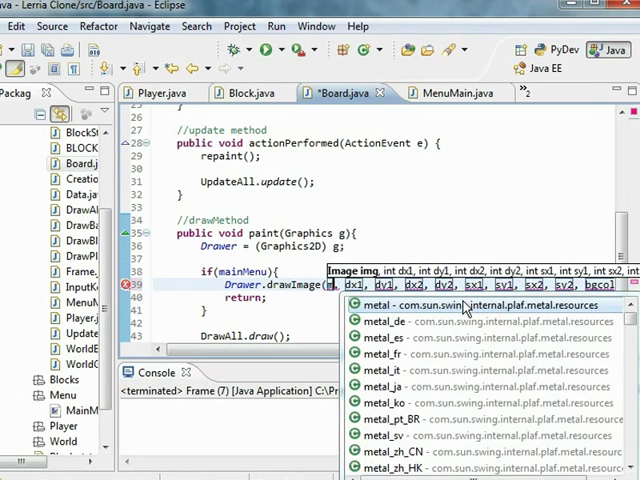
key("BackSpace")
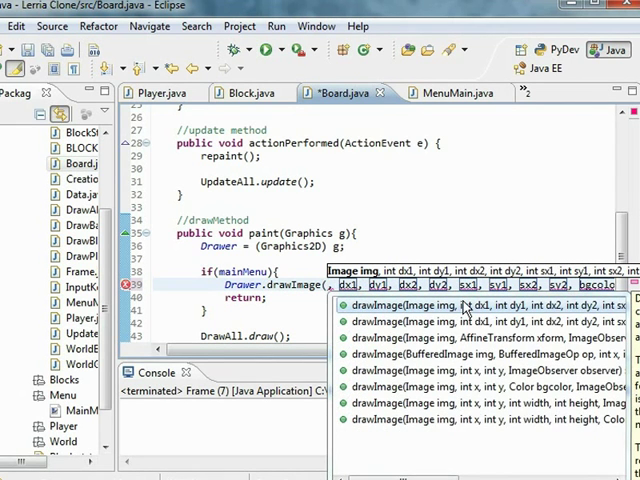
type("MenuMain")
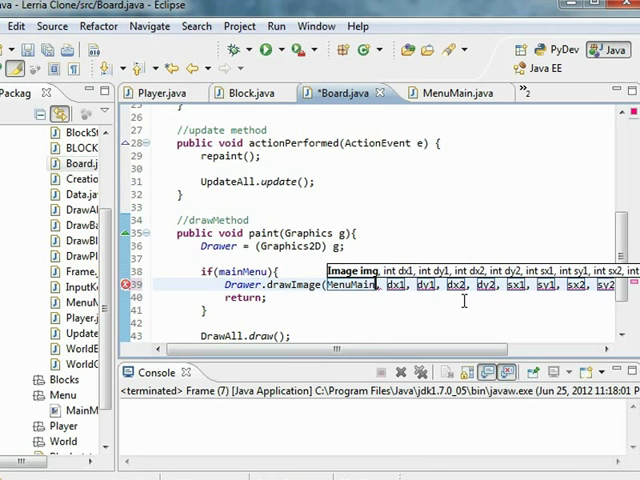
type(".get")
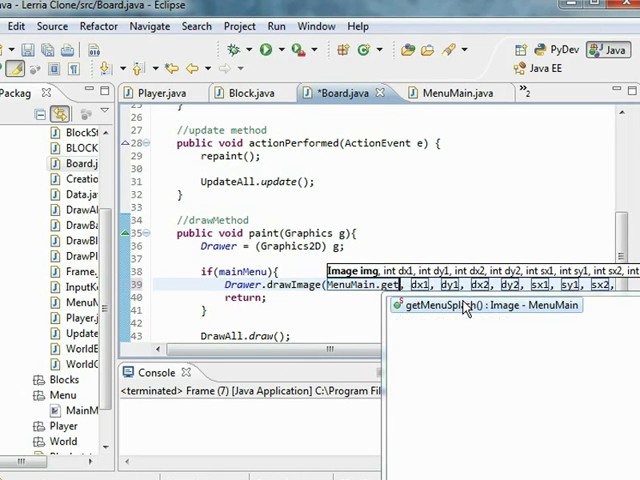
key("Return")
- Step through the placeholder arguments and delete the bgcolor argument
key("Tab")
key("Tab")
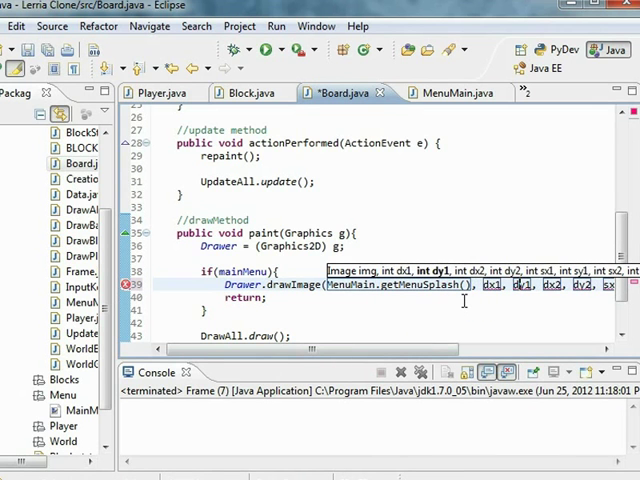
key("Tab")
key("End")
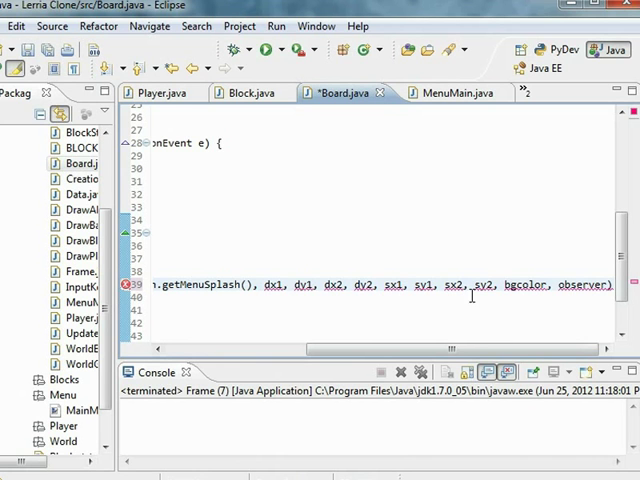
left_click_drag(503, 285, 606, 287)
key("BackSpace")
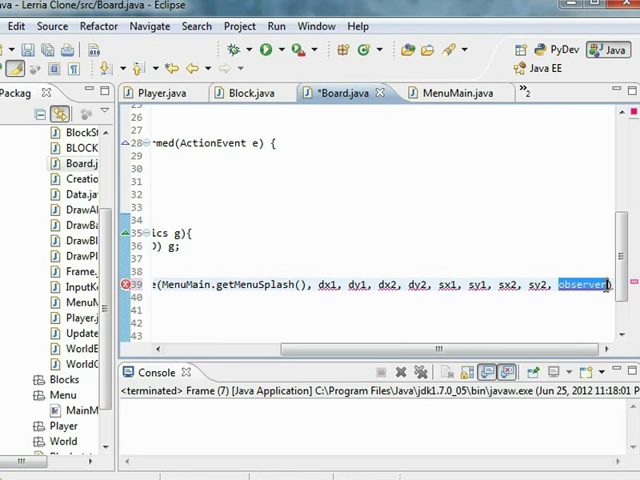
type("n")
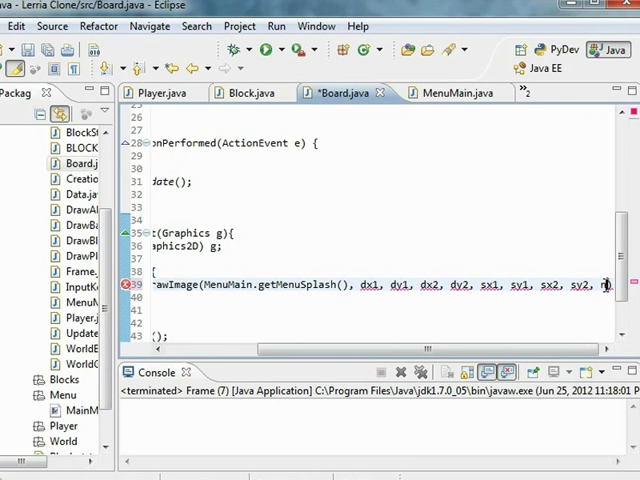
type("ull);")
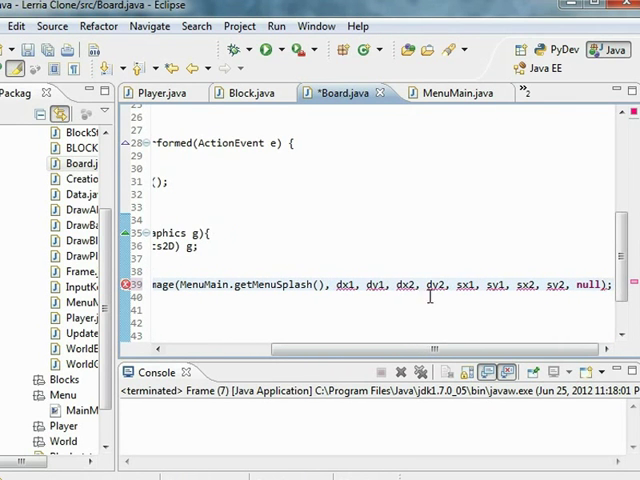
- Wrap the drawImage arguments onto a new line before dx2
left_click(393, 285)
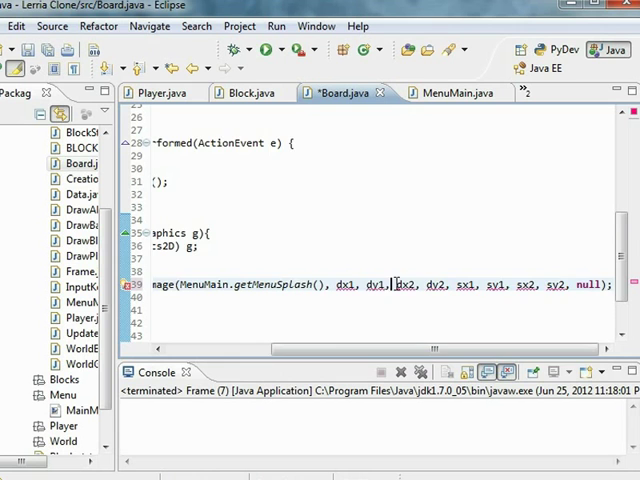
key("Return")
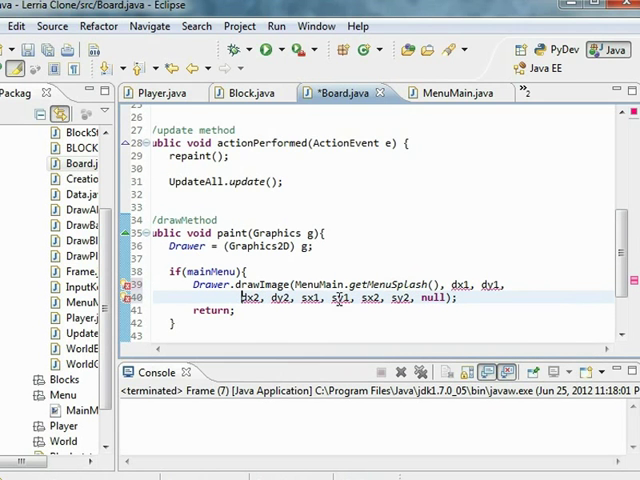
left_click_drag(449, 285, 471, 285)
left_click(453, 285)
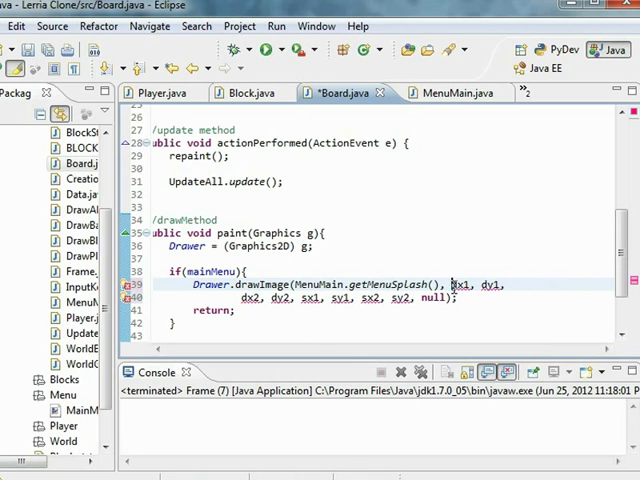
- Set dx1 and dy1 to 0, then check the window size in Frame.java
double_click(460, 285)
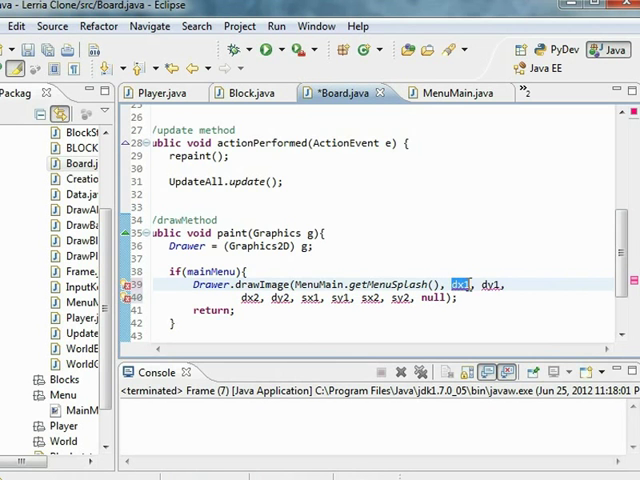
type("0")
double_click(510, 285)
type("0")
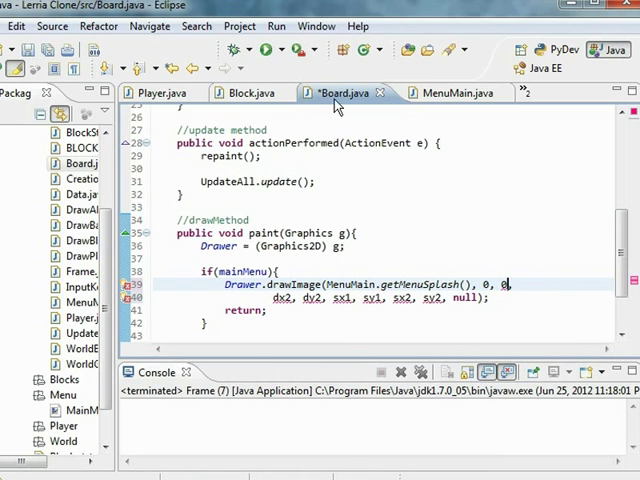
double_click(78, 275)
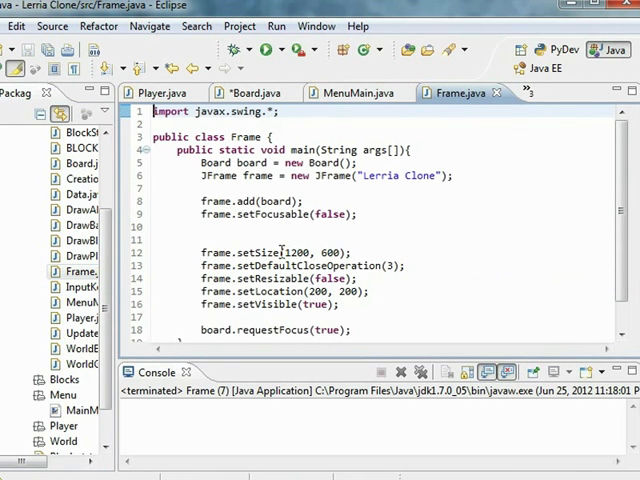
- Back in Board.java, set dx2 to 1200, dy2 to 600 and sx1 to 0
left_click(497, 93)
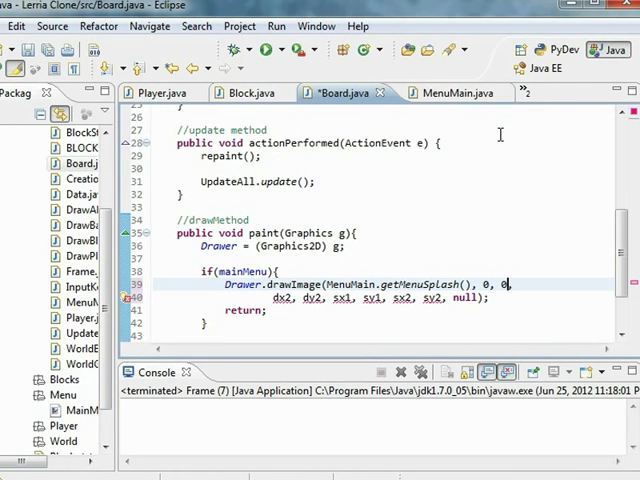
left_click(274, 298)
double_click(283, 298)
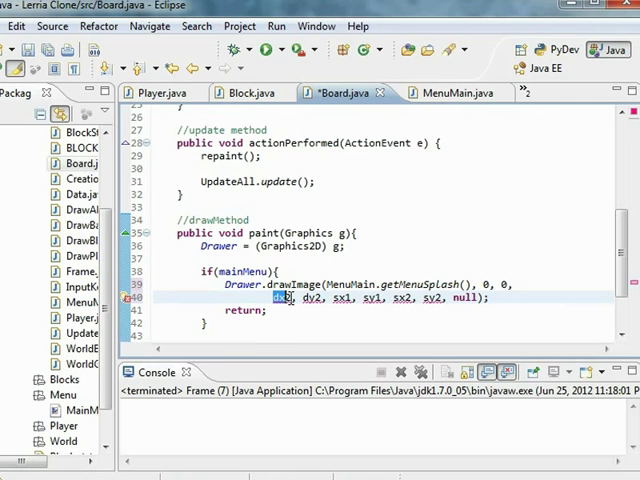
type("1200")
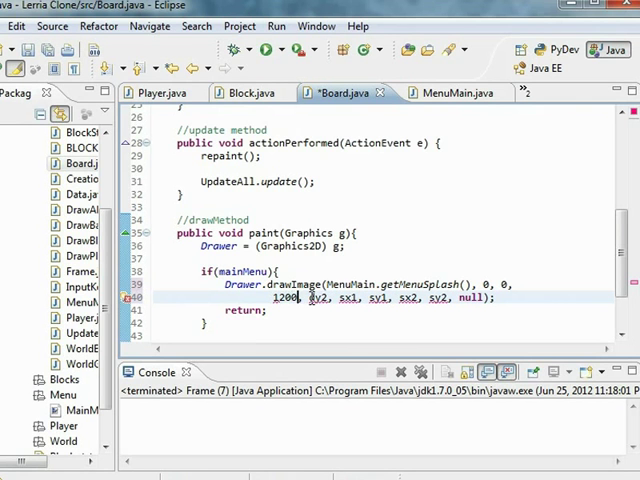
double_click(318, 298)
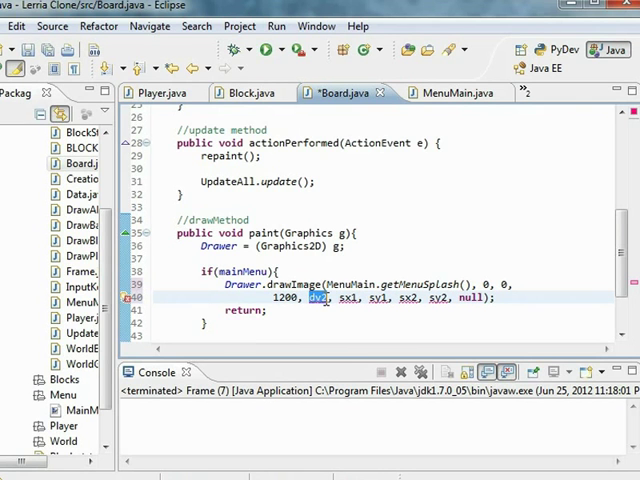
type("600")
double_click(348, 298)
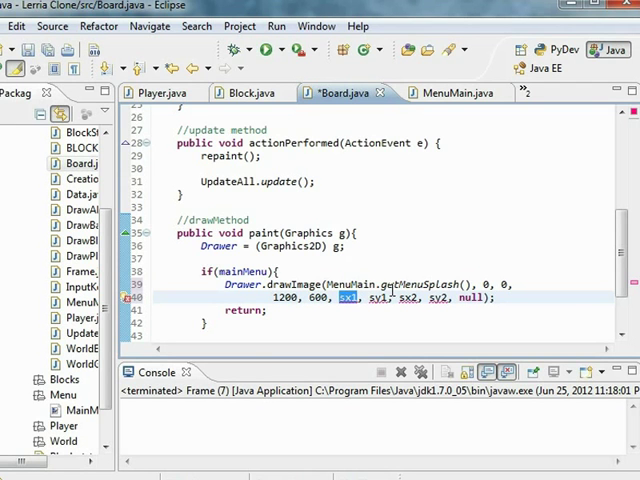
- Cancel the accidental Delete File prompt, set sx2 to 800 and sy2 to 600, and launch
mouse_move(476, 286)
left_mouse_down()
mouse_move(503, 284)
mouse_move(281, 297)
mouse_move(375, 298)
left_mouse_up()
left_click(340, 298)
type("00")
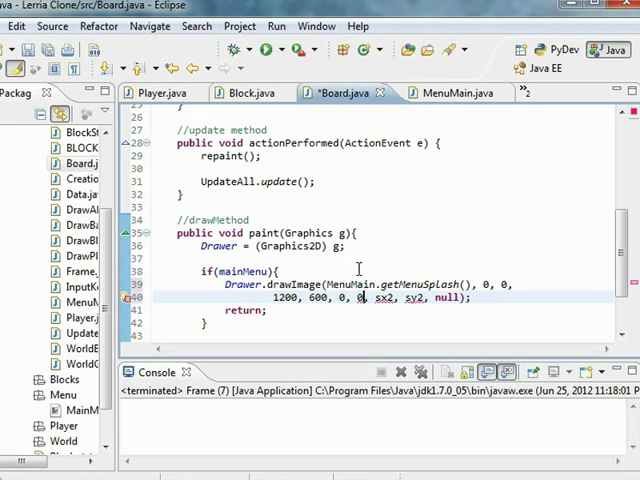
mouse_move(60, 300)
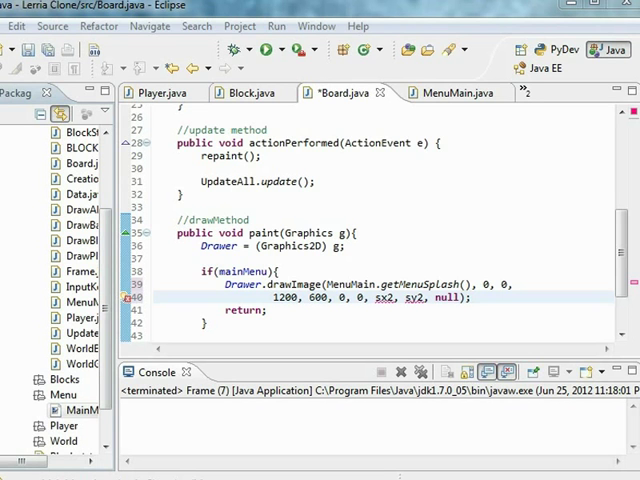
key("Delete")
key("Escape")
mouse_move(375, 297)
left_mouse_down()
mouse_move(397, 307)
mouse_move(393, 300)
left_mouse_up()
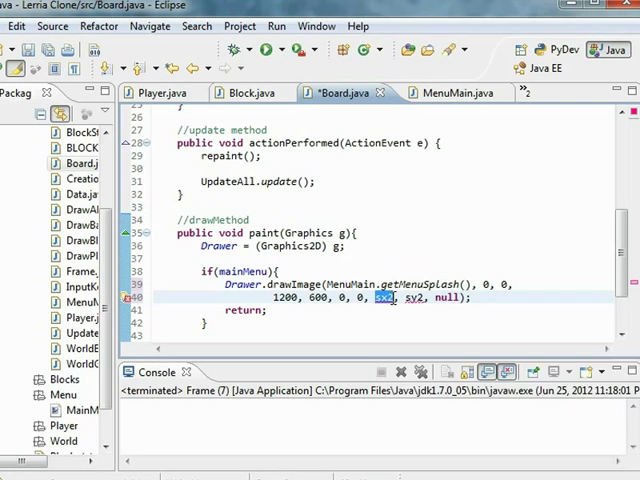
type("800")
double_click(414, 298)
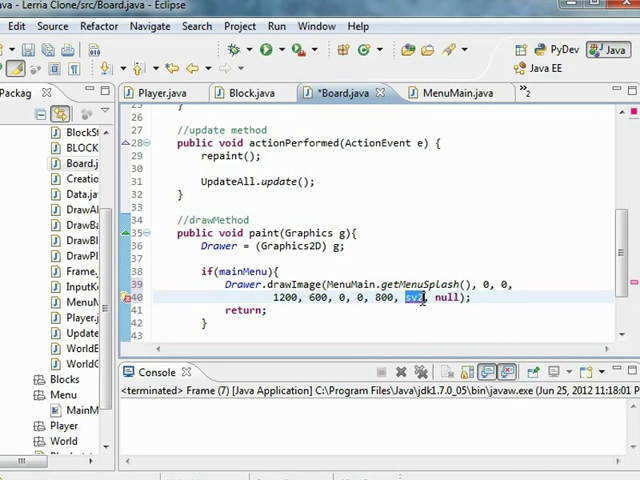
type("600")
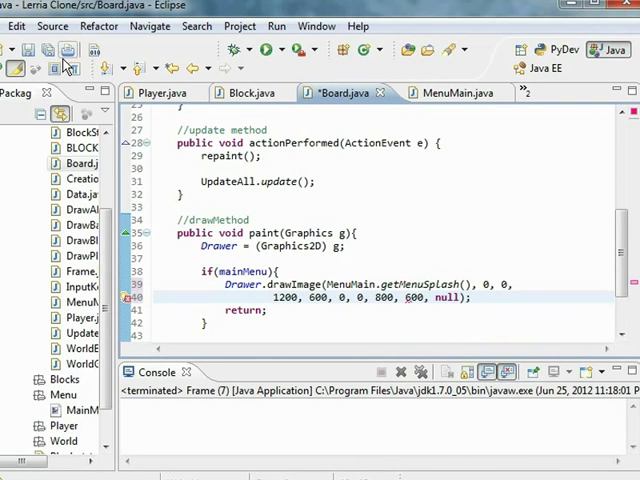
left_click(266, 50)
- Confirm saving Board.java, then review the paint method and actionPerformed after the game closes
key("Return")
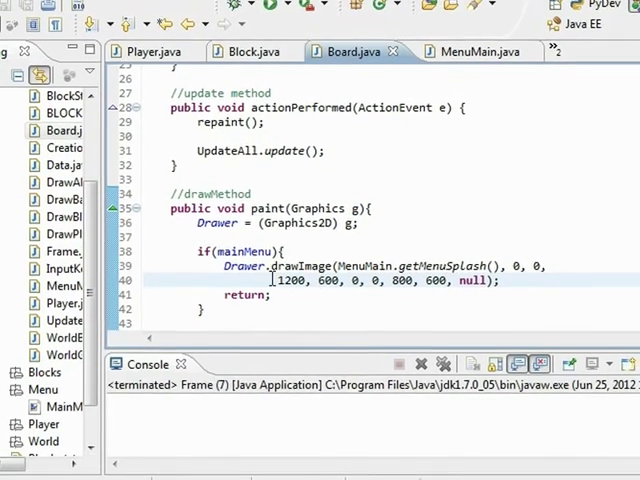
left_click_drag(271, 278, 550, 277)
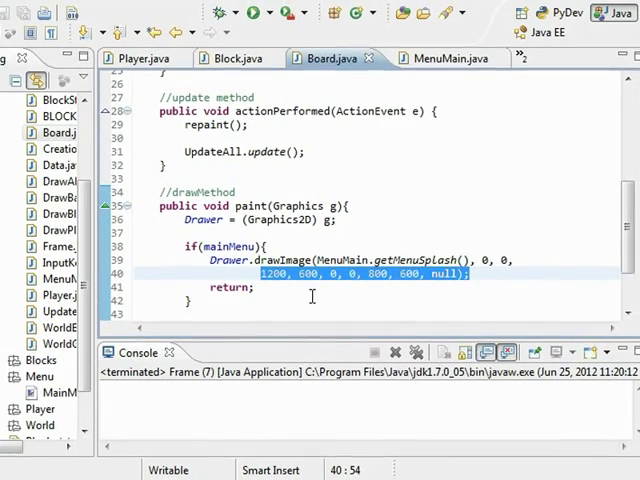
left_click(296, 219)
scroll(289, 240, "down", 2)
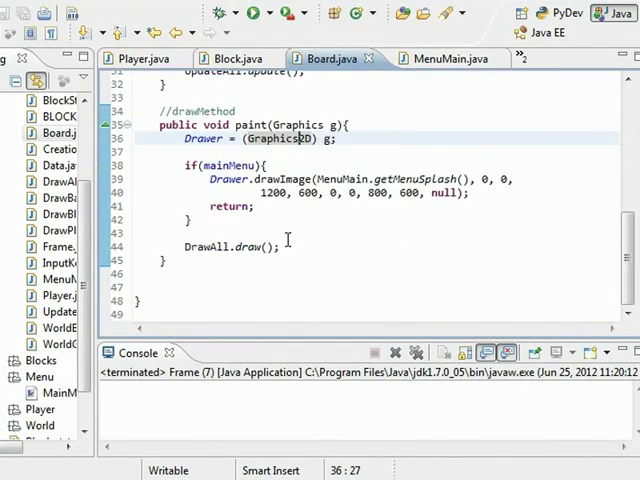
scroll(288, 240, "up", 5)
scroll(288, 240, "down", 2)
scroll(288, 240, "down", 2)
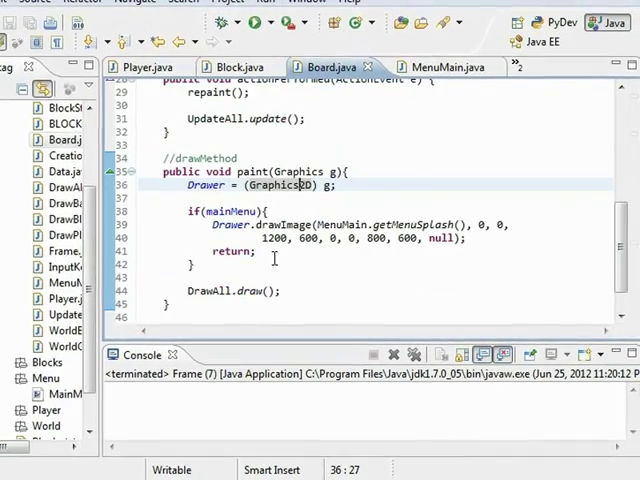
left_click(237, 264)
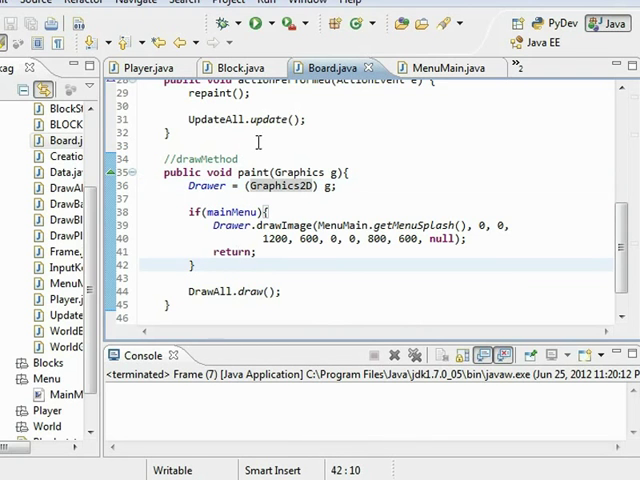
left_click(300, 118)
scroll(297, 113, "up", 1)
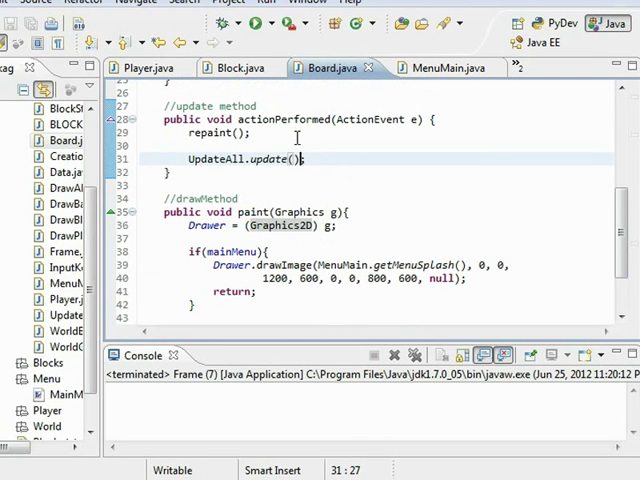
left_click(244, 140)
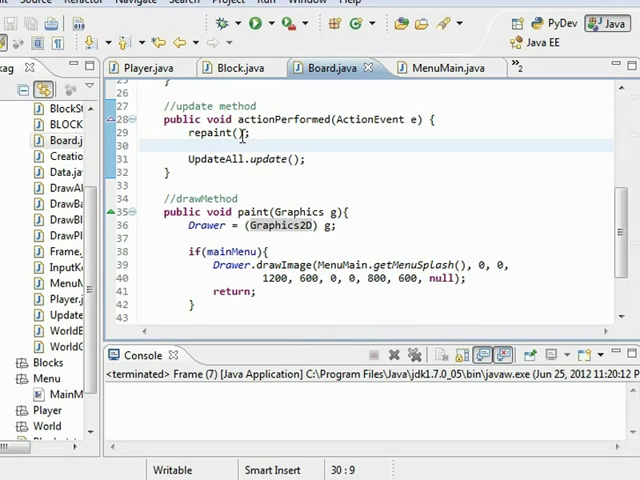
- Add an if (mainMenu) { return; } guard before UpdateAll.update() in actionPerformed
key("Return")
type("if(m")
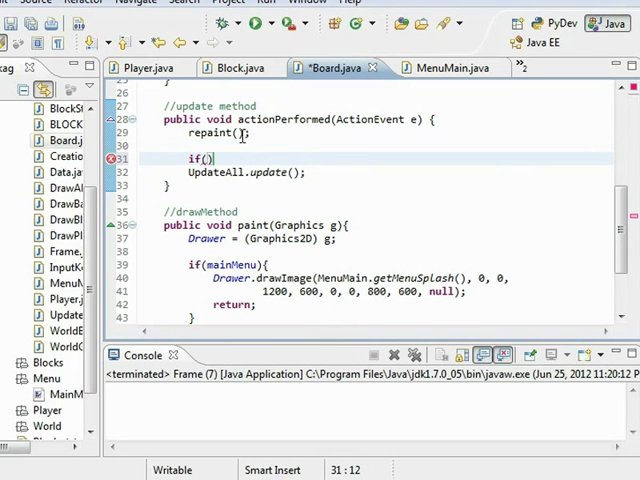
type("enuM")
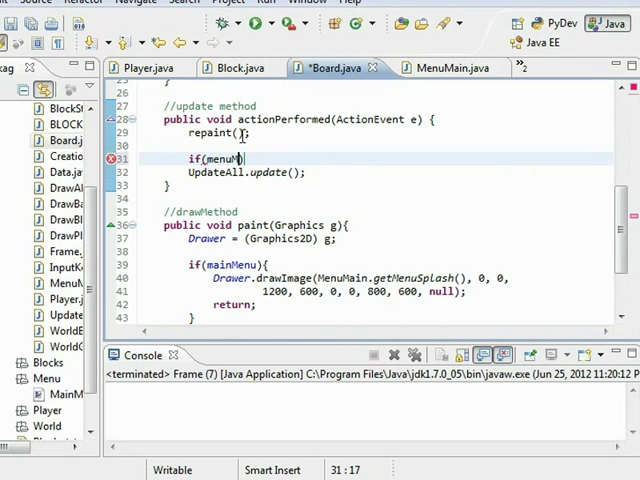
type("ain)")
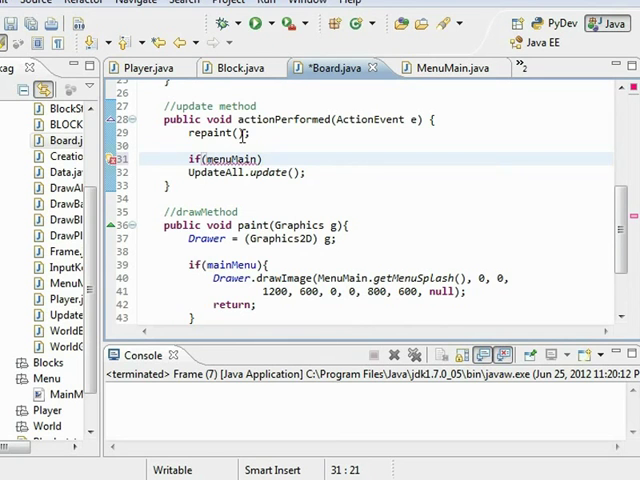
type("{")
key("Return")
key("Down")
key("Return")
key("Up")
key("Up")
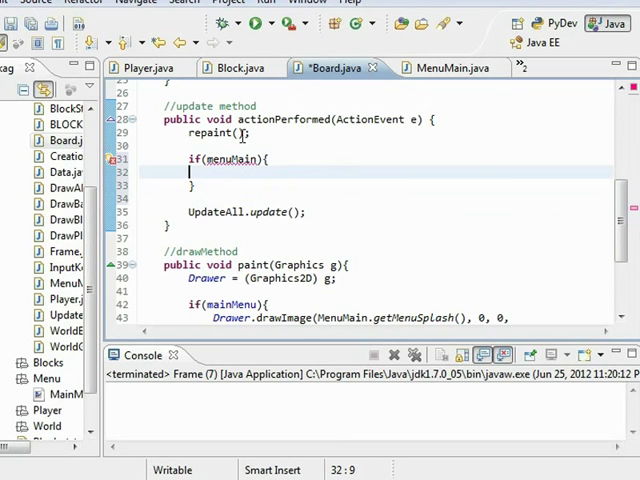
type("return")
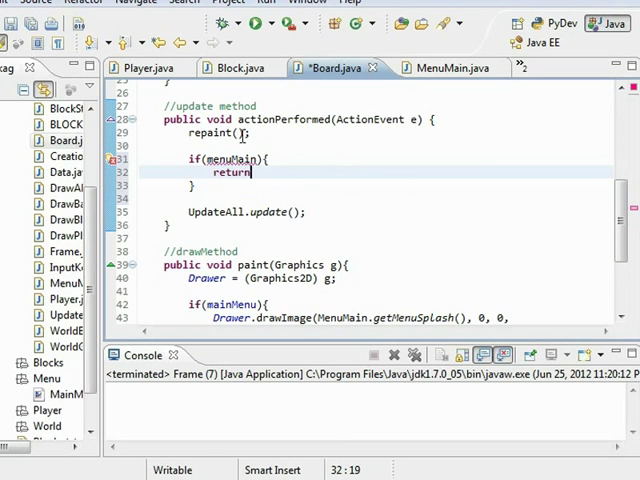
type(";")
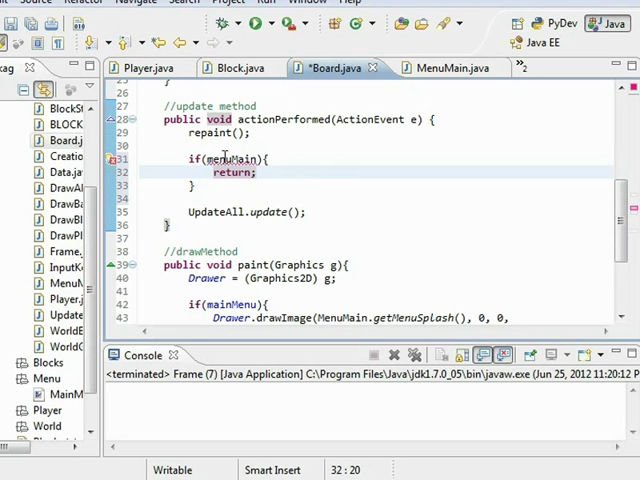
double_click(225, 158)
type("m")
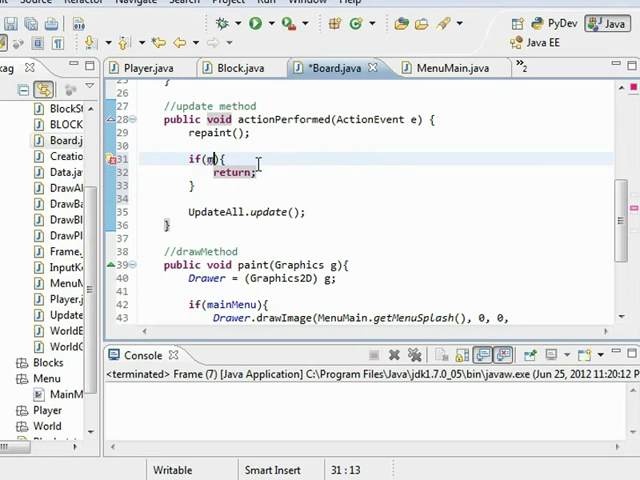
type("aine")
key("BackSpace")
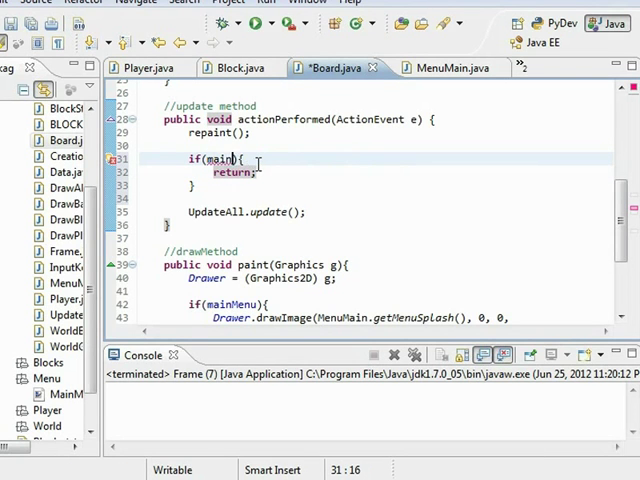
type("Menu")
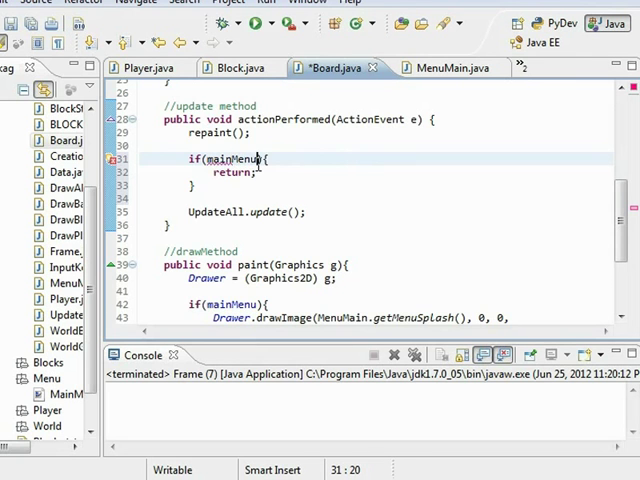
scroll(245, 150, "up", 6)
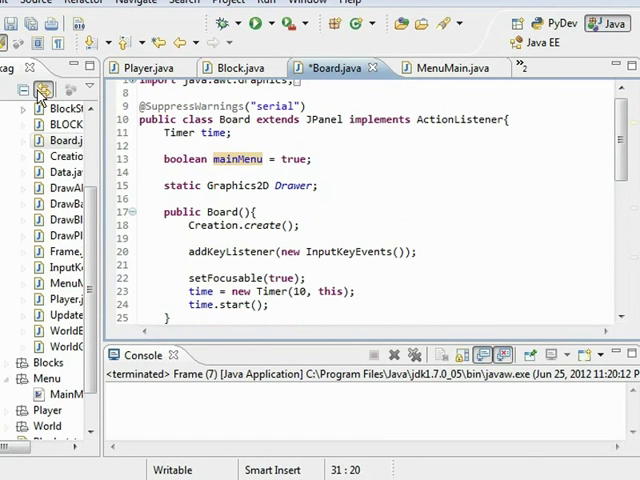
- Save Board.java, relaunch the game to see the smiley splash, and close it
left_click(255, 23)
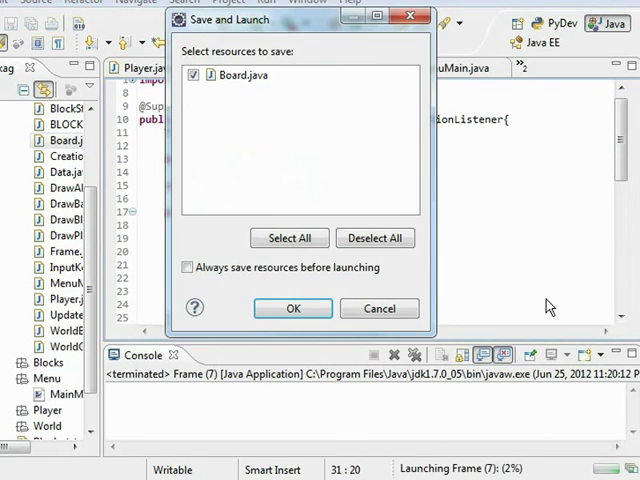
left_click(302, 314)
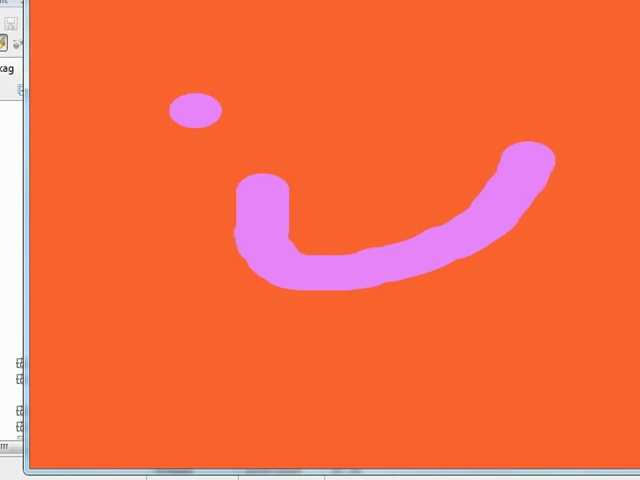
key("alt+F4")
scroll(283, 251, "down", 2)
scroll(283, 251, "down", 6)
scroll(283, 238, "down", 1)
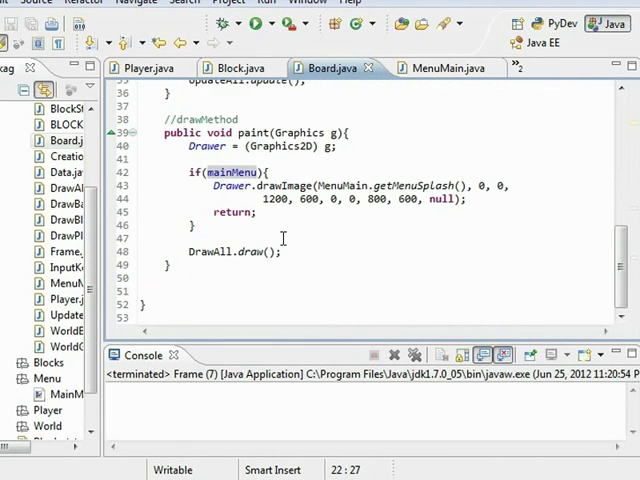
left_click_drag(90, 300, 100, 262)
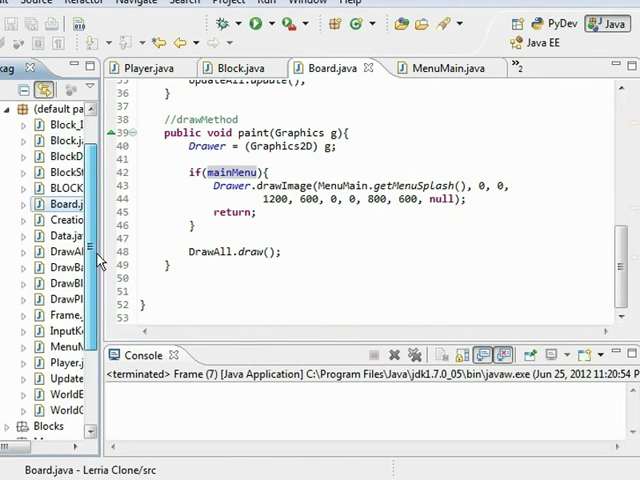
scroll(80, 240, "down", 2)
scroll(85, 300, "up", 1)
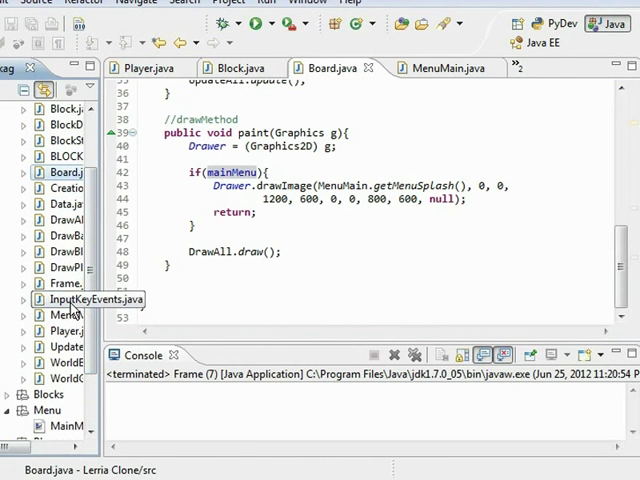
- Open InputKeyEvents.java and start a new line after getKeyCode in keyPressed
double_click(75, 300)
left_click(403, 259)
scroll(403, 261, "down", 2)
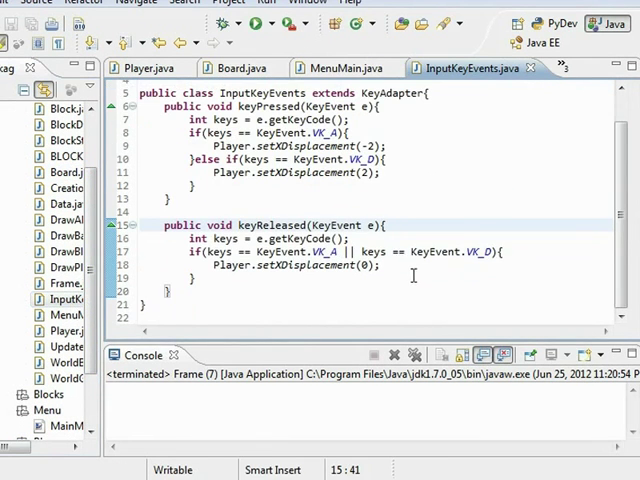
scroll(403, 251, "up", 2)
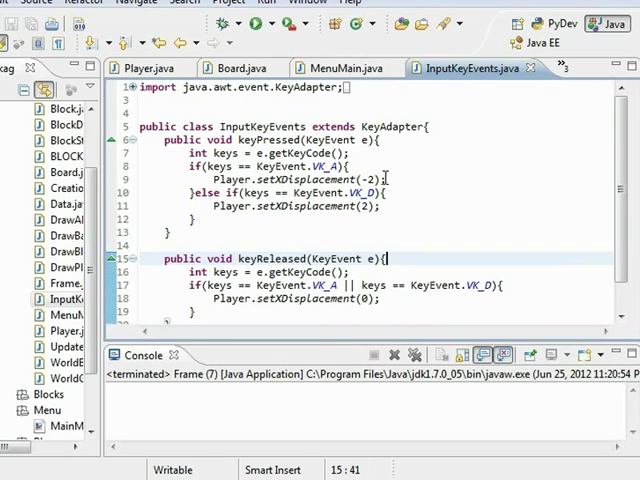
left_click(381, 154)
mouse_move(312, 154)
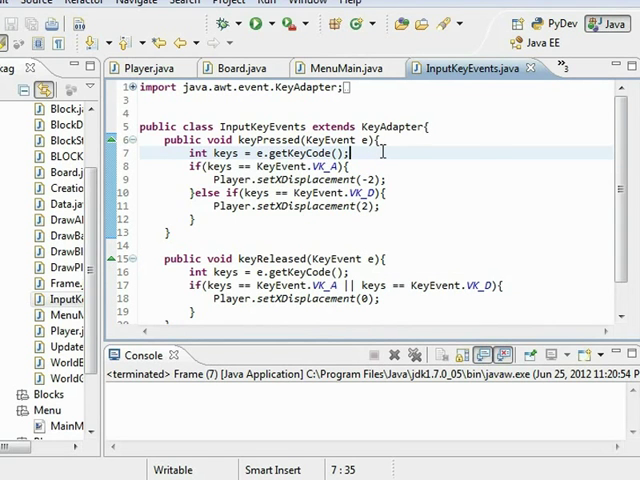
key("Return")
type("if")
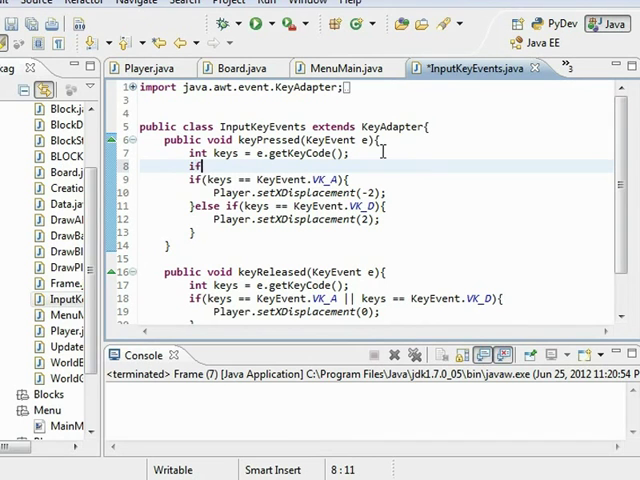
type("(menuM")
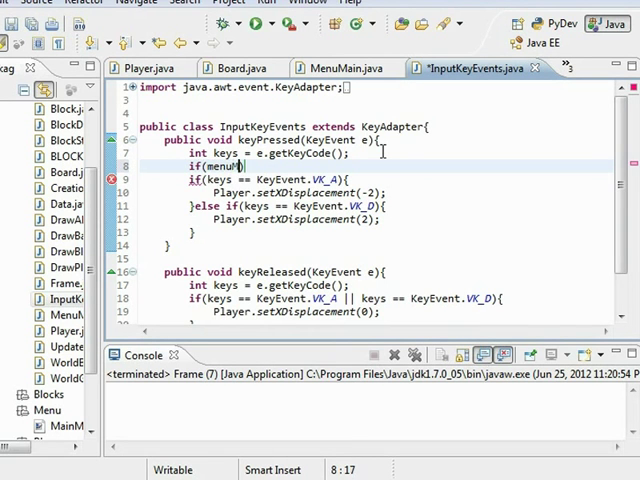
type("ain")
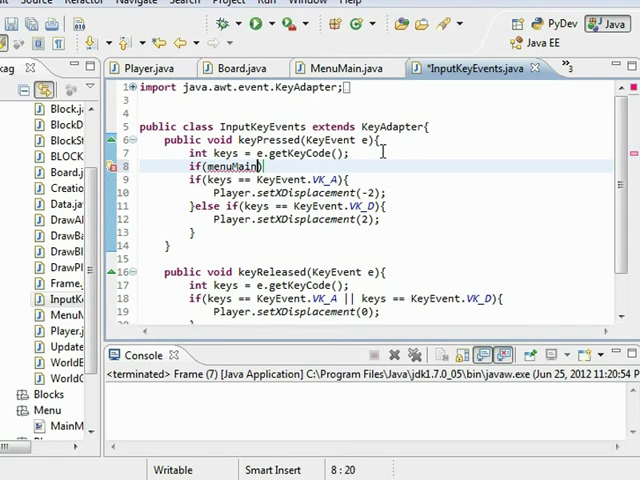
- Write an if (Board.mainMenu) { } block with an empty body
key("Left")
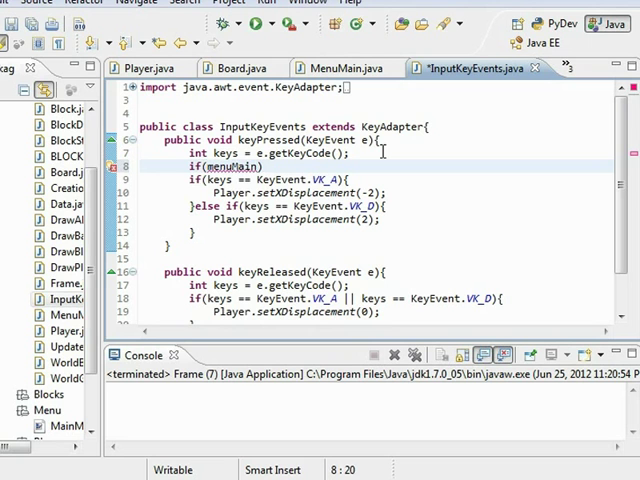
key("Left")
key("Left")
key("Left")
key("Left")
key("Left")
type("B")
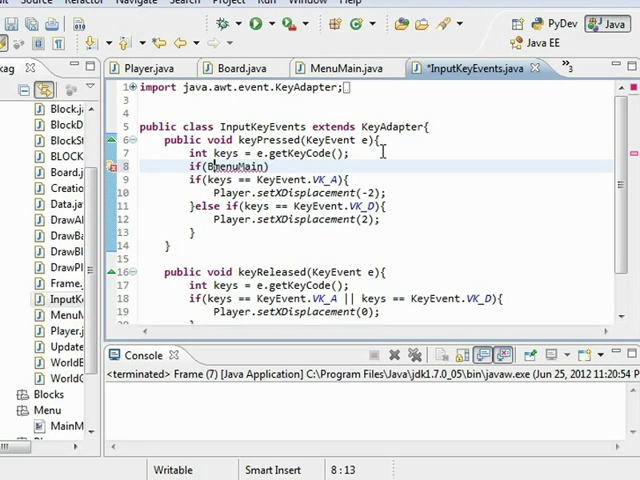
type("oard.")
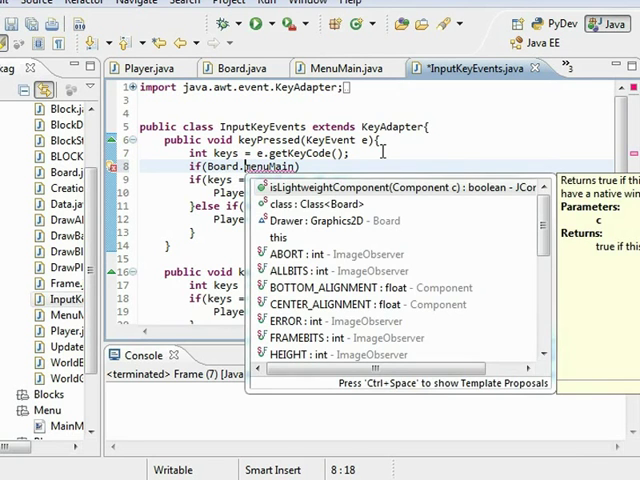
left_click_drag(245, 167, 297, 167)
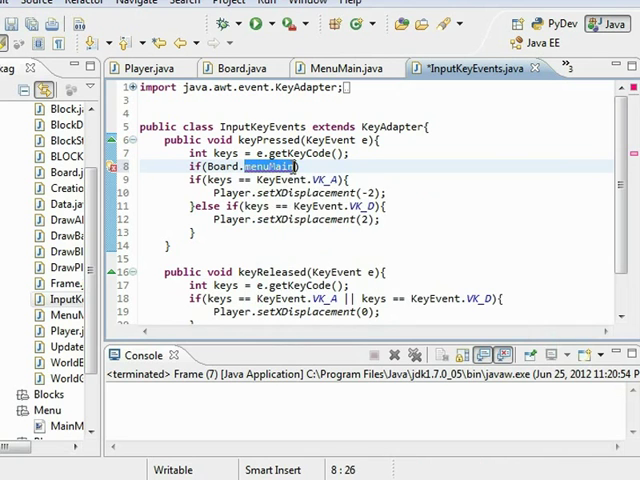
type("mainMe")
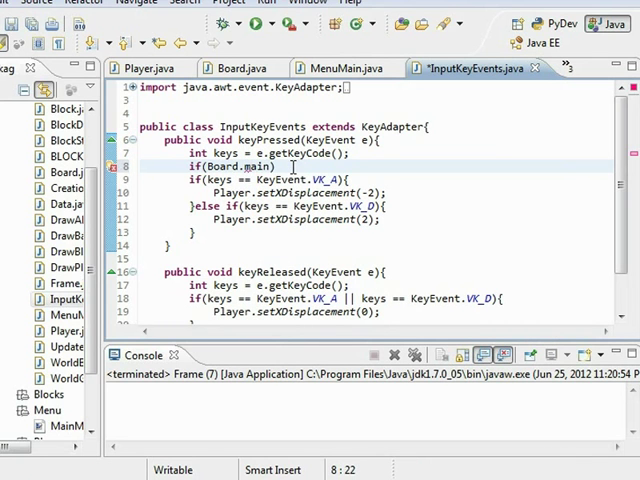
type("nu)")
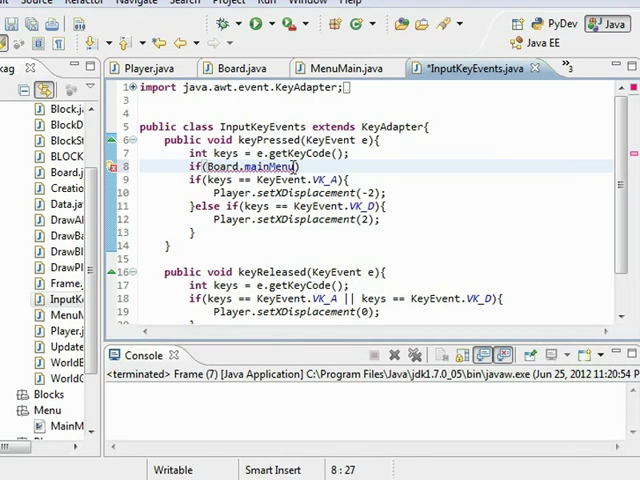
type("{")
key("Return")
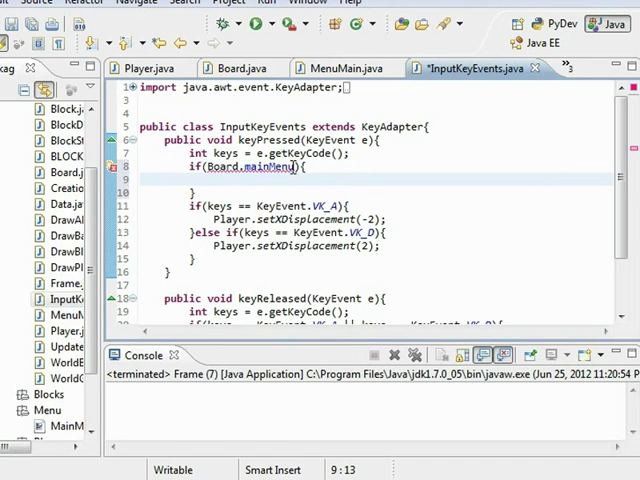
left_click(209, 167)
left_click(251, 167)
left_click(293, 167)
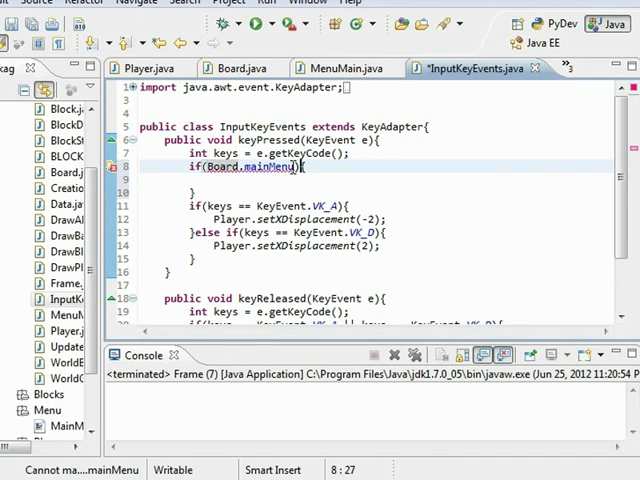
mouse_move(241, 68)
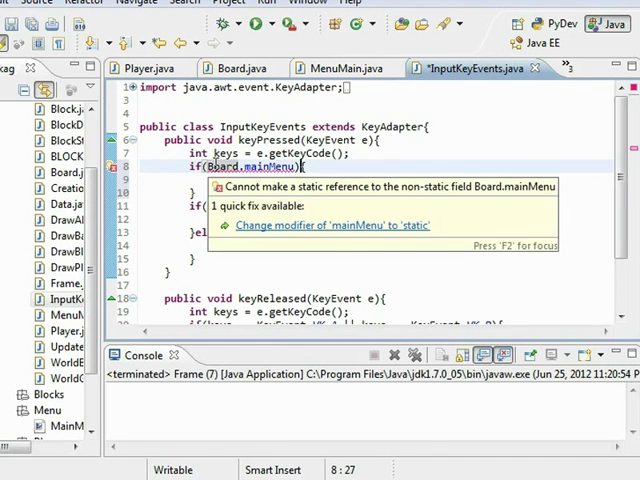
- Check Board.java's mainMenu field, then space out and select keyPressed's mainMenu guard
left_click(232, 70)
scroll(245, 107, "up", 7)
scroll(240, 154, "up", 2)
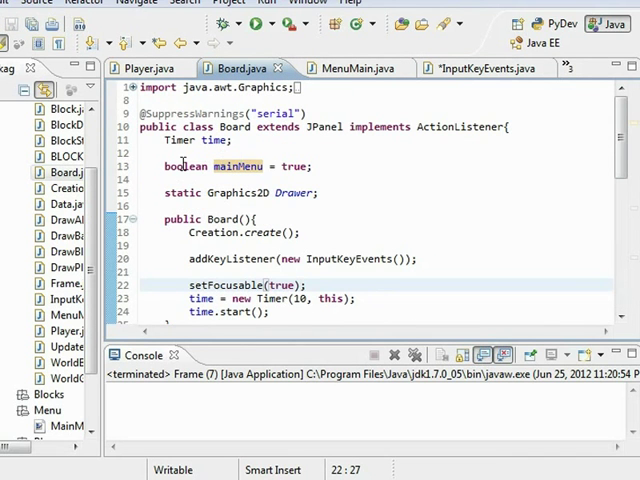
left_click(164, 166)
type("static")
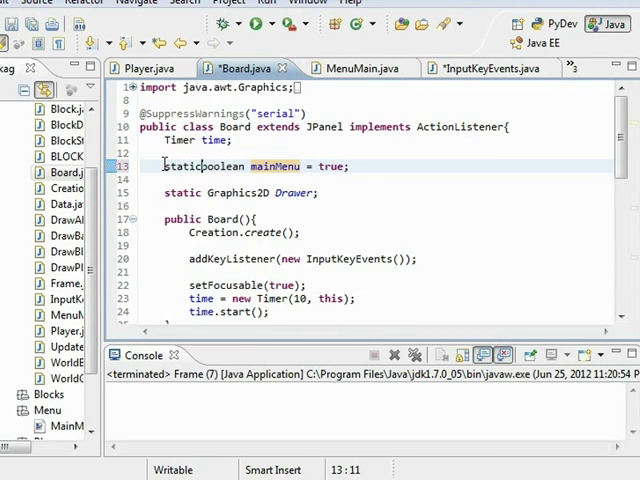
left_click(478, 70)
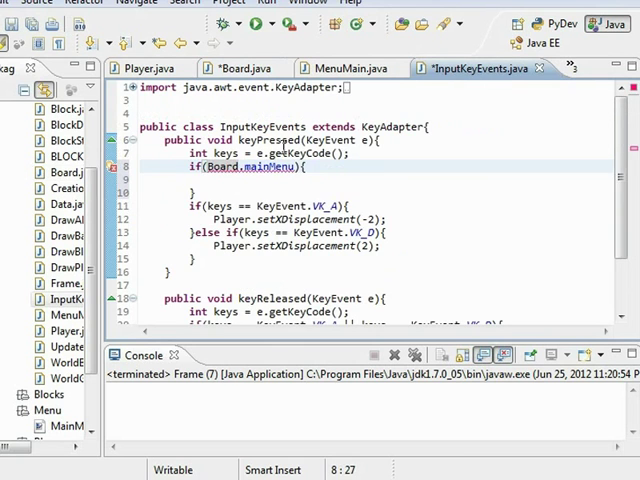
left_click(224, 181)
type("return;")
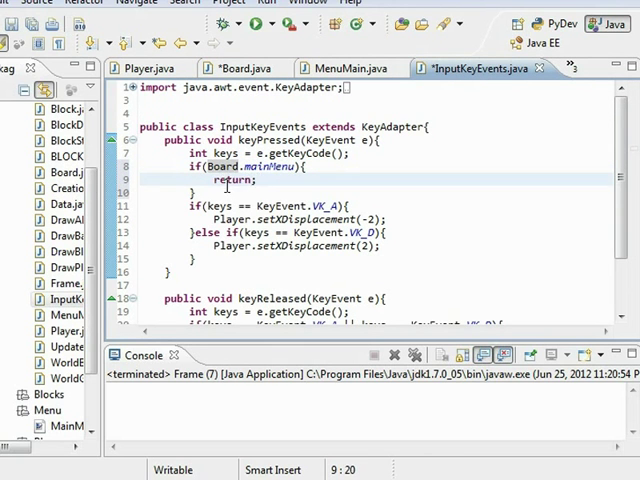
key("Down")
key("Return")
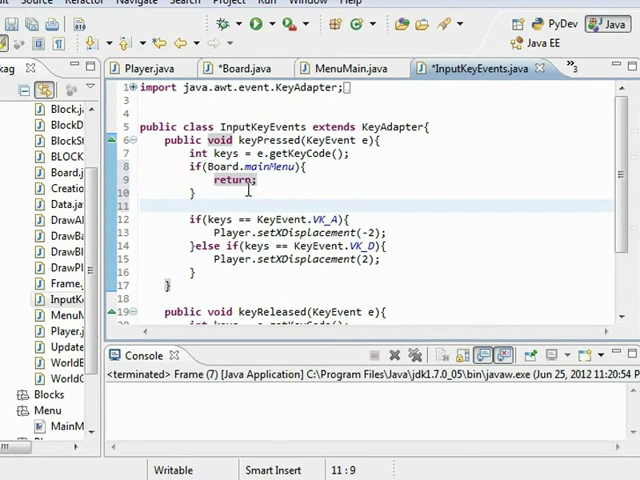
mouse_move(278, 179)
left_mouse_down()
mouse_move(215, 179)
mouse_move(190, 167)
left_mouse_up()
key("ctrl+c")
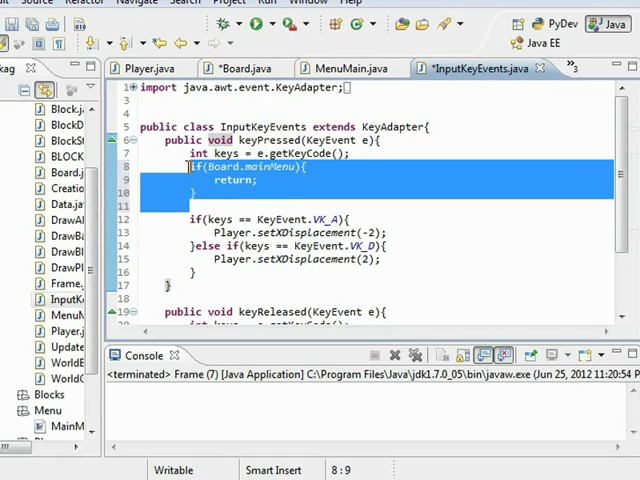
scroll(417, 233, "down", 3)
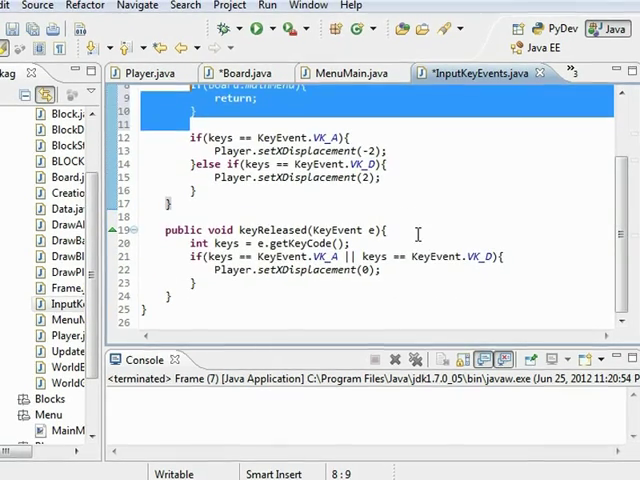
- Paste the copied mainMenu guard at the top of keyReleased, then reselect a guard block
left_click(418, 234)
left_click(425, 241)
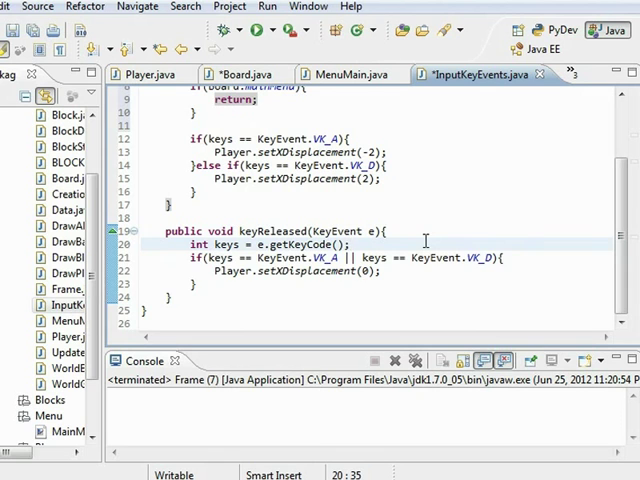
key("Return")
key("ctrl+v")
key("Return")
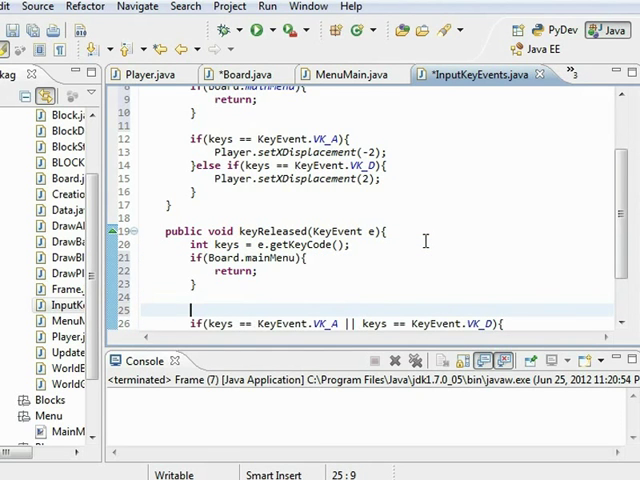
key("BackSpace")
key("BackSpace")
key("BackSpace")
scroll(420, 246, "up", 3)
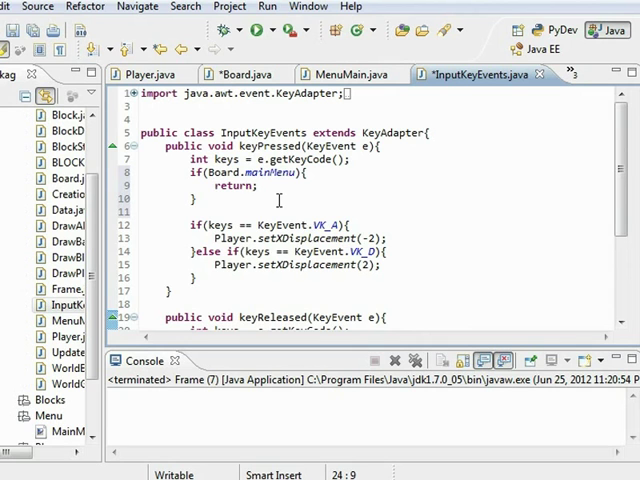
scroll(259, 176, "down", 4)
scroll(249, 236, "up", 4)
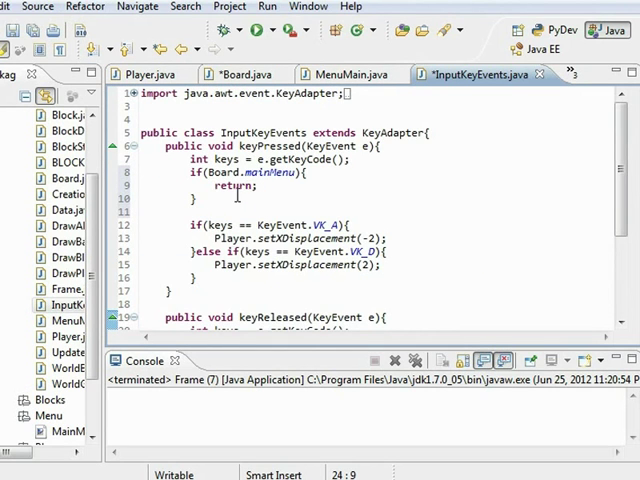
left_click_drag(234, 198, 190, 172)
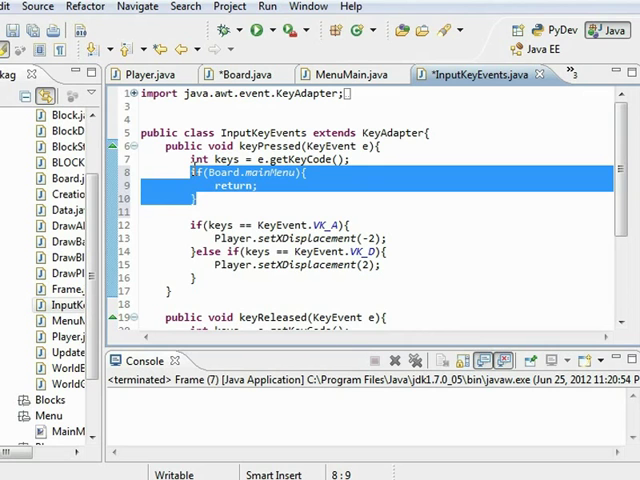
- Cut the mainMenu guard out of keyPressed and adjust lines in the A-key branch
key("BackSpace")
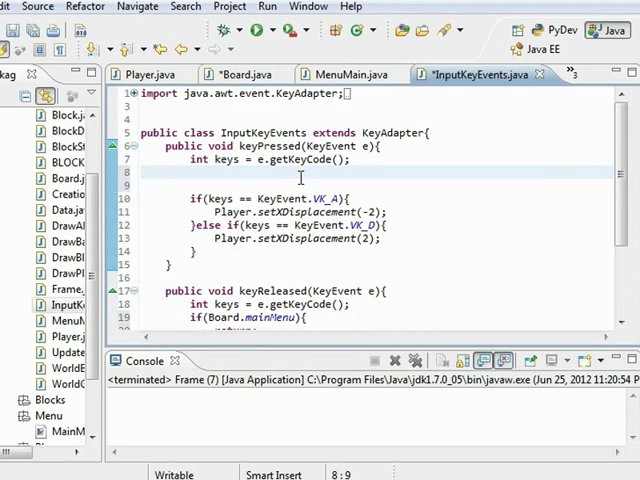
key("BackSpace")
key("BackSpace")
key("BackSpace")
left_click(407, 194)
key("Return")
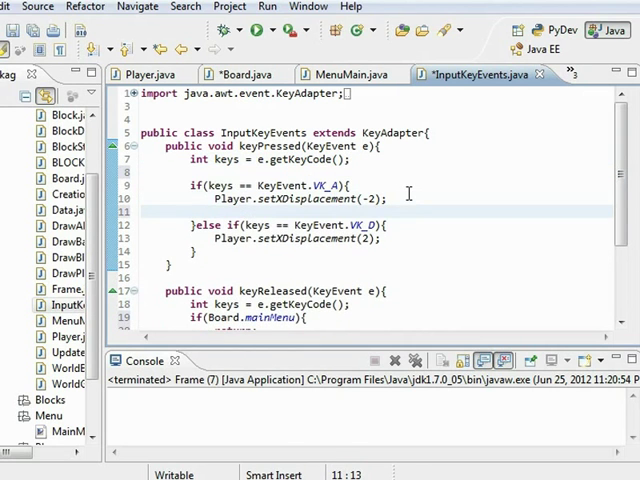
key("BackSpace")
key("BackSpace")
key("BackSpace")
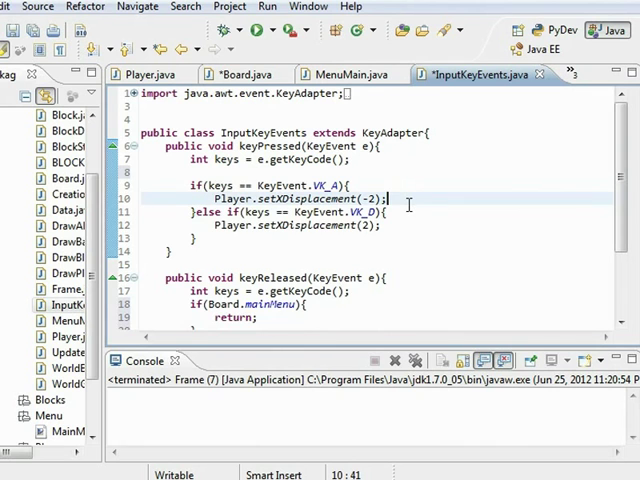
key("Return")
key("BackSpace")
key("BackSpace")
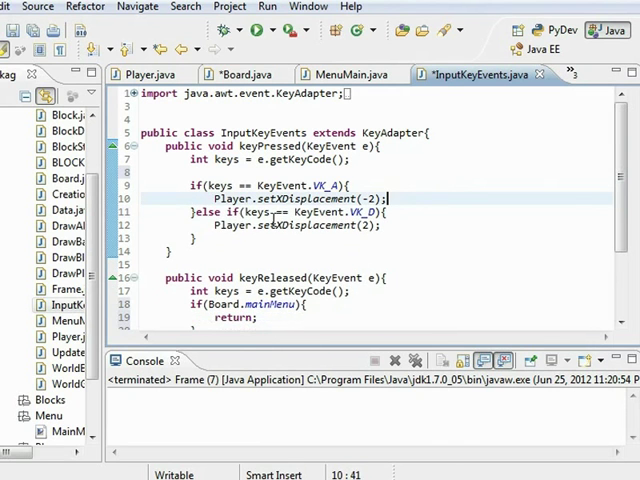
left_click_drag(226, 212, 197, 212)
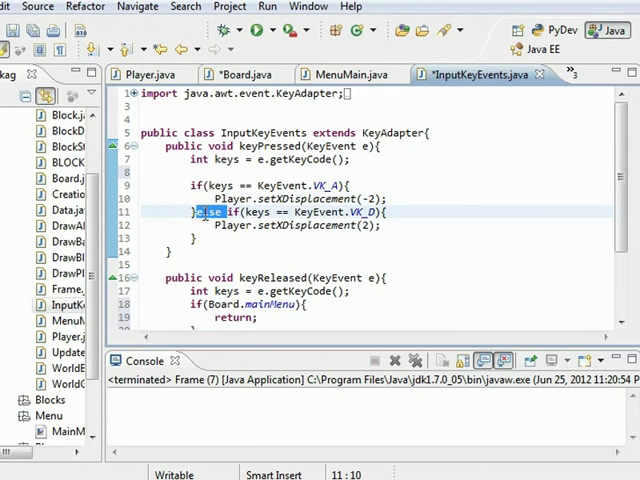
- Try pasting the guard into the D-key branch, then undo that paste
left_click(419, 210)
key("Return")
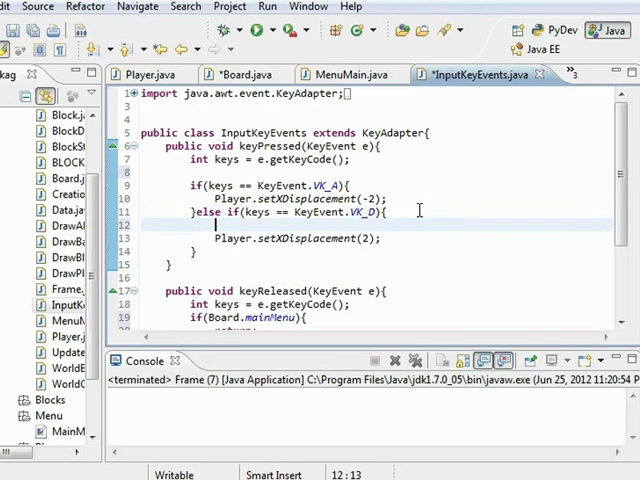
key("ctrl+v")
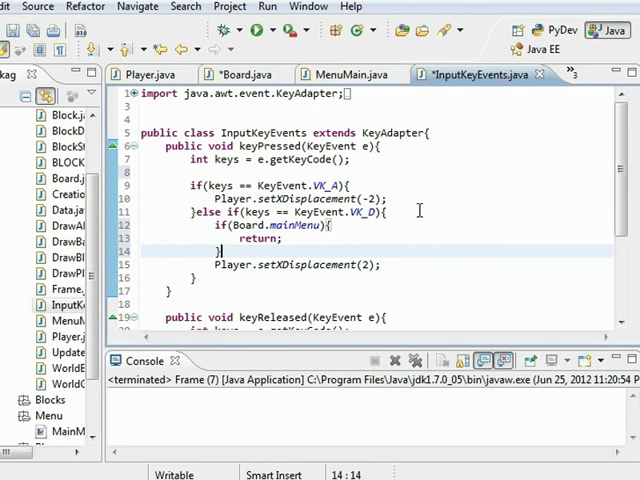
key("Return")
left_click(396, 197)
key("End")
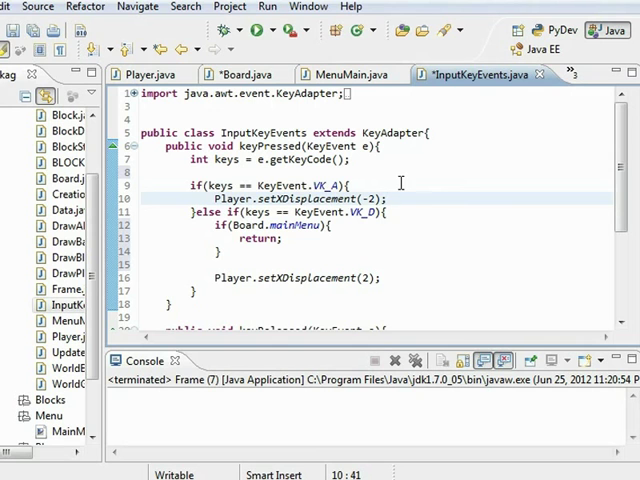
key("ctrl+z")
key("ctrl+z")
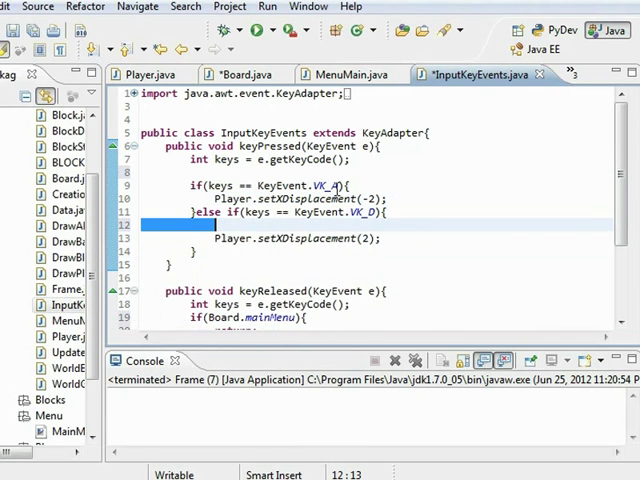
key("ctrl+z")
- Paste the guard back below the getKeyCode line, leaving an empty line above it
left_click(257, 172)
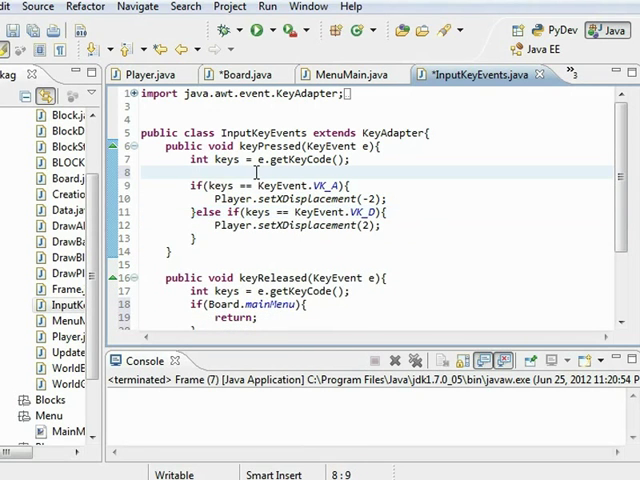
key("ctrl+v")
key("Return")
left_click(257, 172)
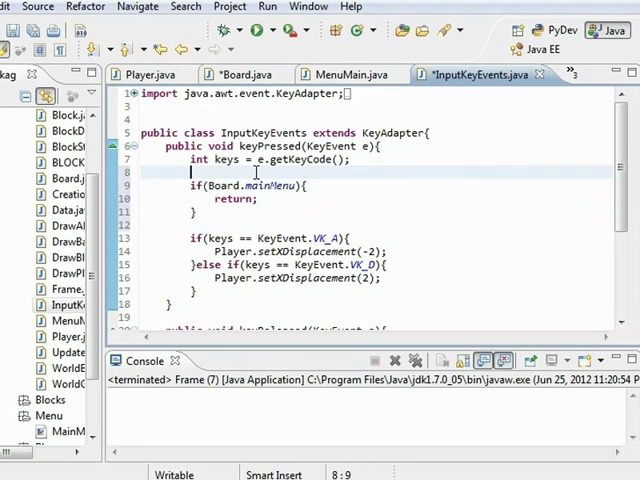
key("Return")
left_click(257, 172)
- Write if(keys == KeyEvent.VK_H) with body Board.mainMenu = false, using autocomplete
key("Return")
type("if(k")
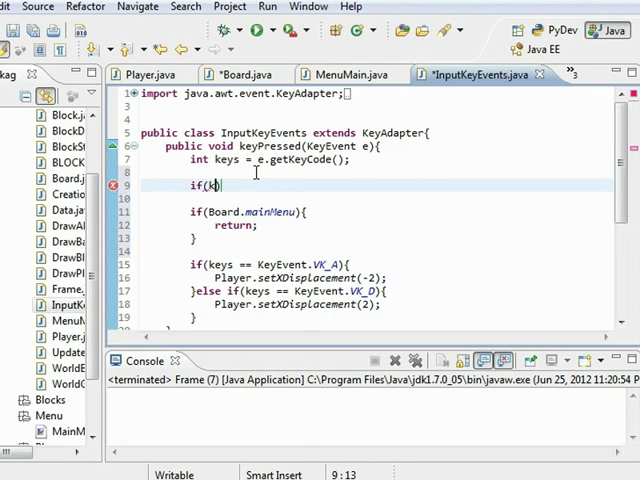
type("eys")
type(" == K")
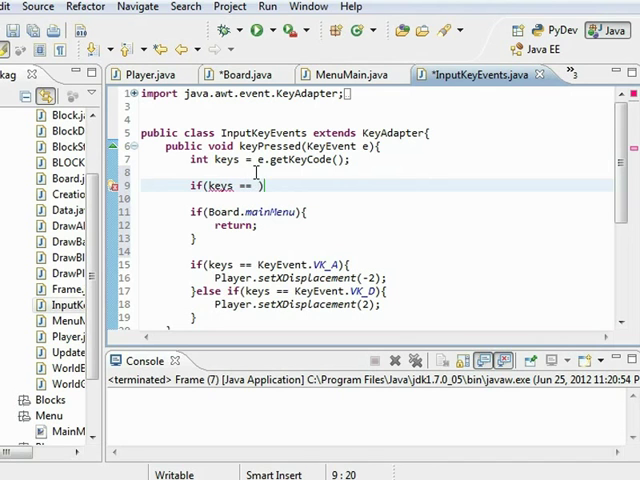
type("eyEve")
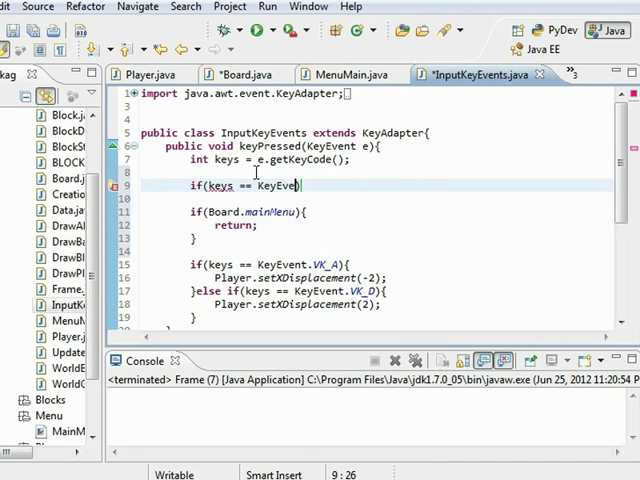
type("nt.")
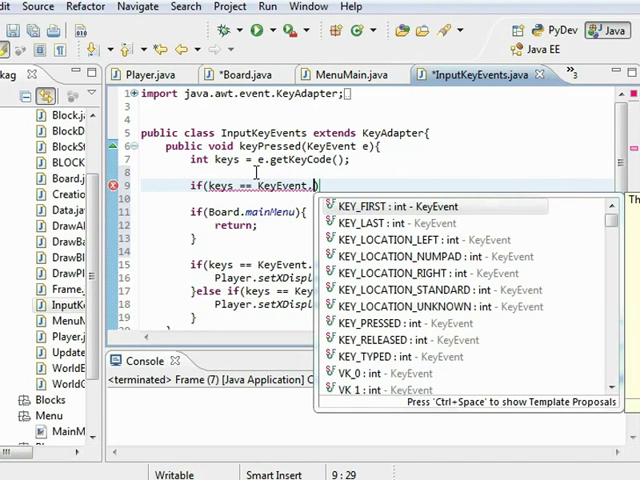
type("K")
key("BackSpace")
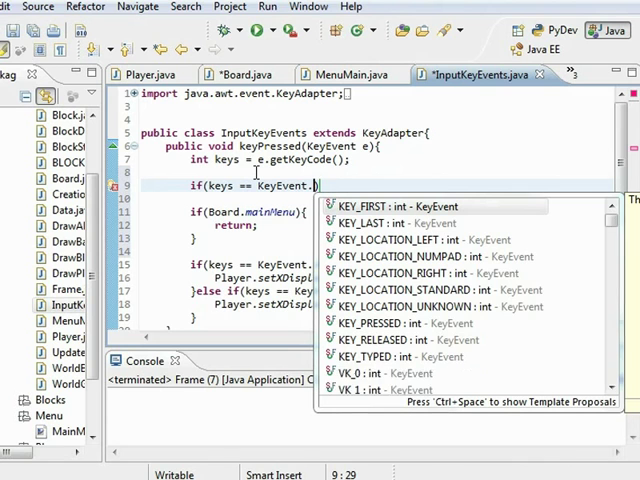
type("K")
key("BackSpace")
type("VK_")
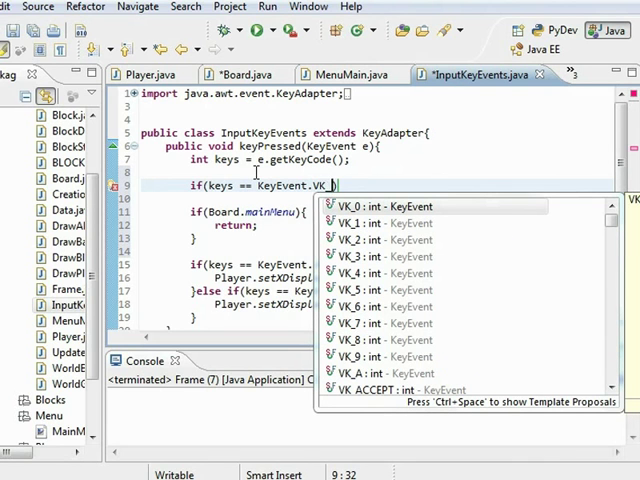
type("H)")
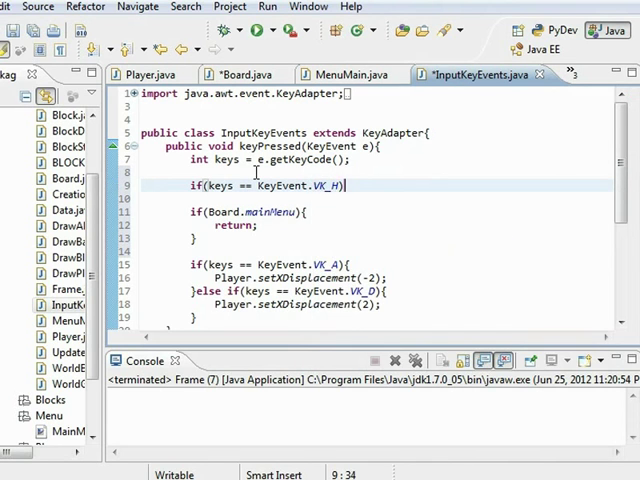
type("{")
key("Return")
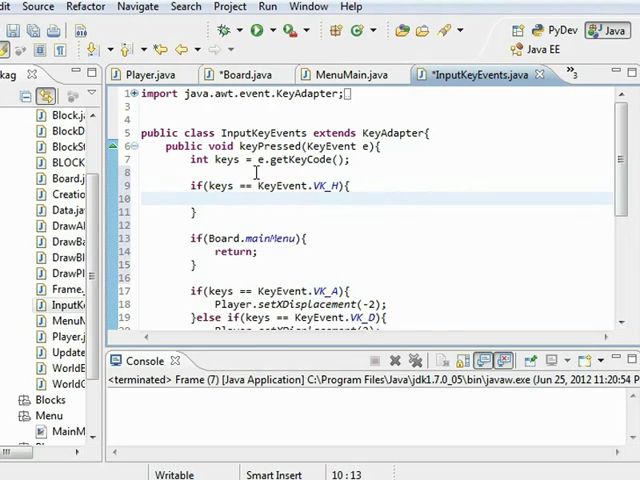
type("Board.")
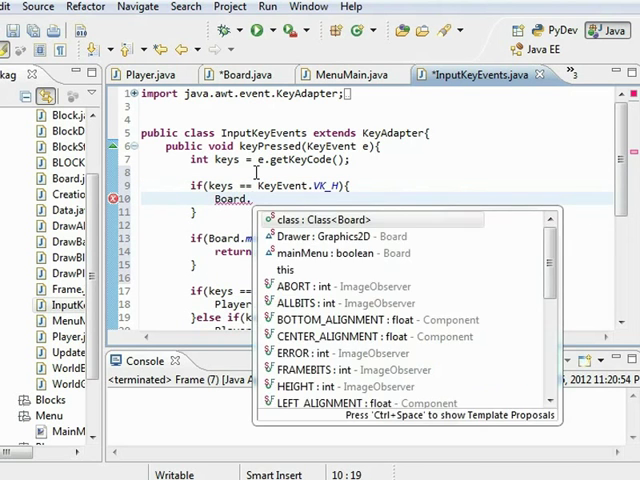
type("menuMai")
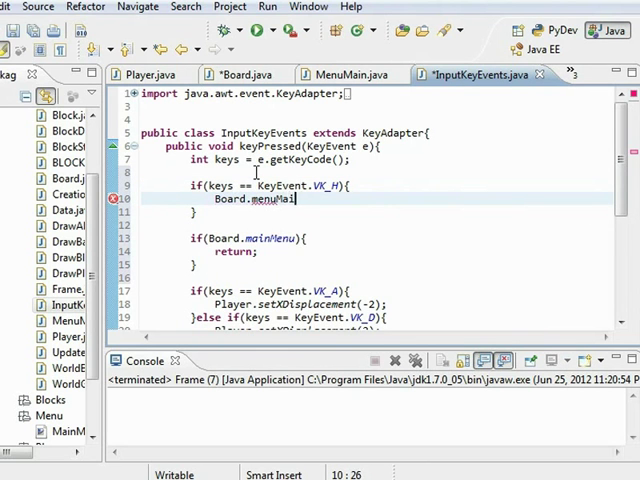
type("n =")
key("Left")
key("Left")
key("Left")
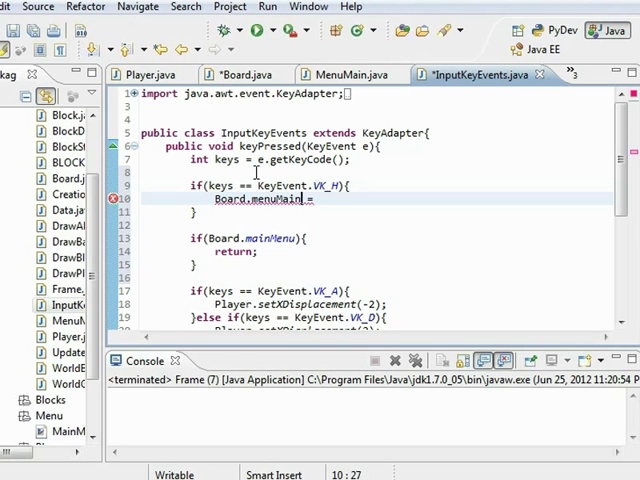
key("BackSpace")
key("BackSpace")
key("BackSpace")
key("BackSpace")
key("BackSpace")
type("ainM")
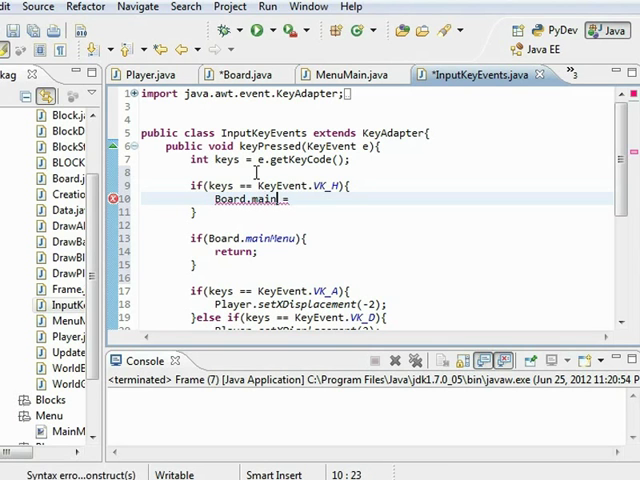
type("enu")
key("Right")
key("Right")
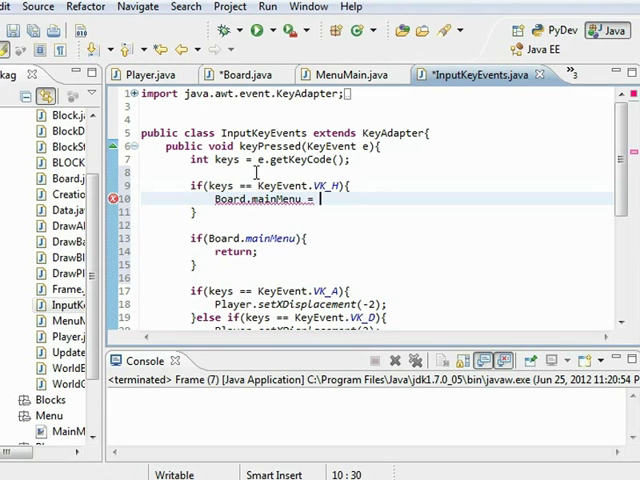
type("false;")
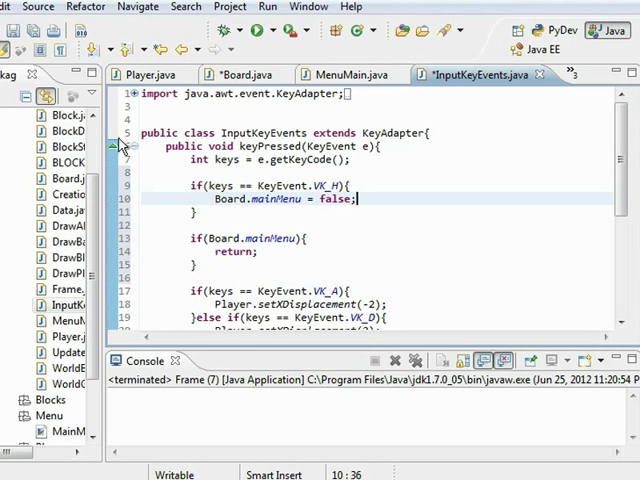
- Save Board.java and InputKeyEvents.java, launch the game to its terrain world, then close it
left_click(257, 33)
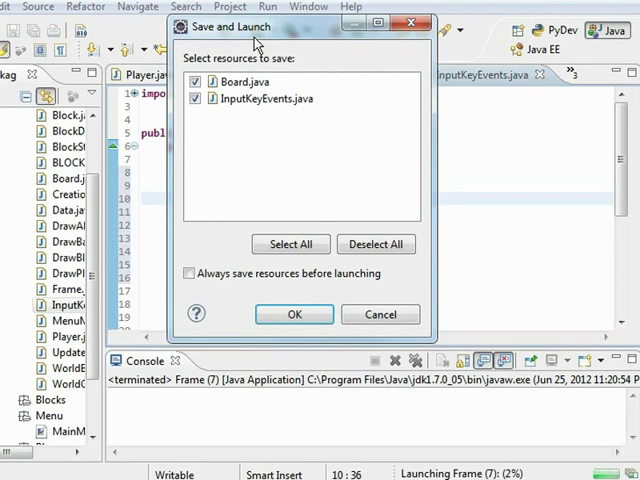
left_click(315, 312)
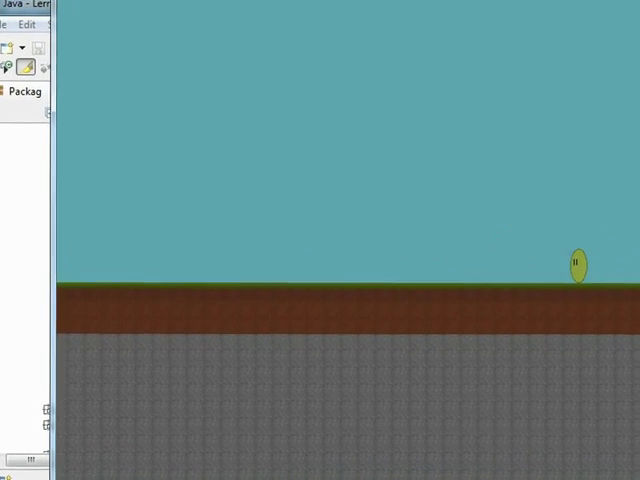
key("alt+F4")
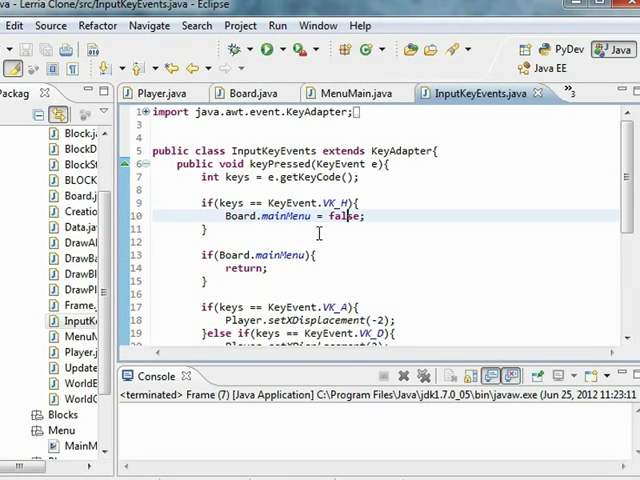
scroll(238, 252, "down", 3)
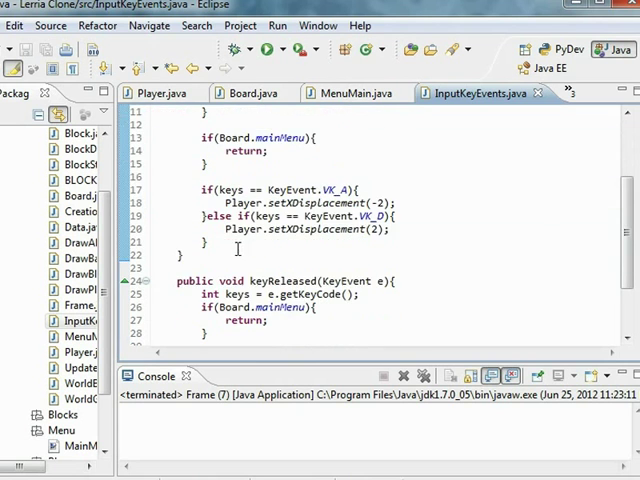
scroll(200, 208, "up", 3)
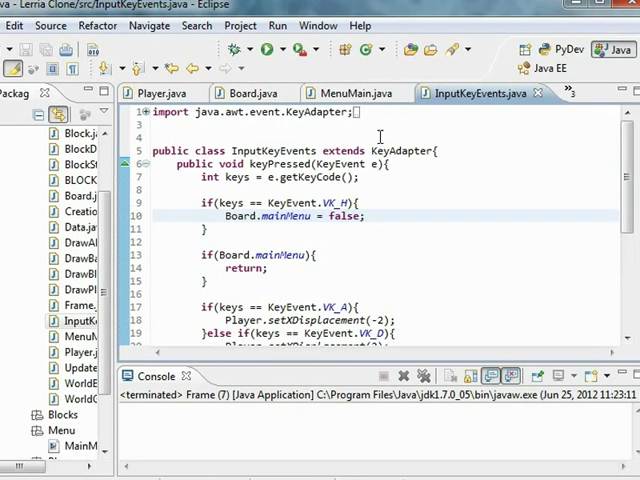
scroll(299, 196, "down", 3)
scroll(421, 221, "up", 1)
scroll(423, 189, "up", 3)
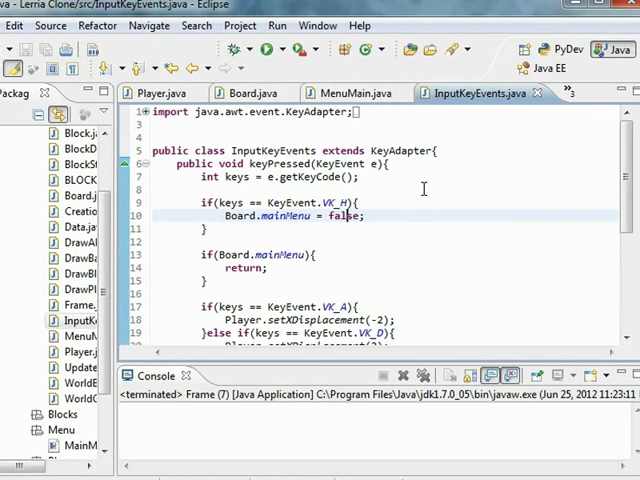
scroll(282, 231, "down", 1)
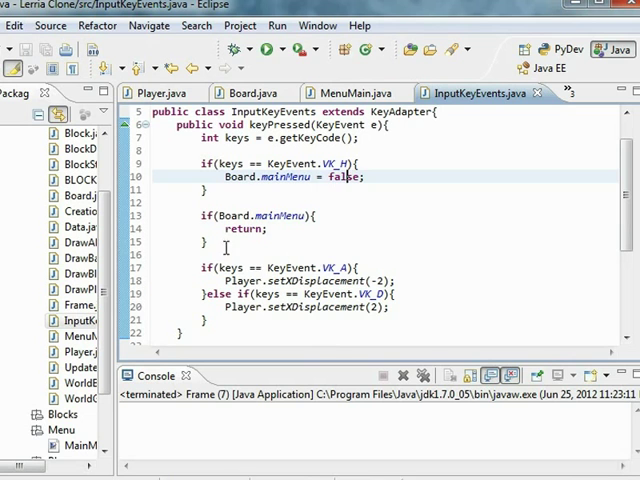
- Review the H-key and guard blocks, then browse MenuMain.java and Board.java's mainMenu field
left_click_drag(220, 241, 205, 160)
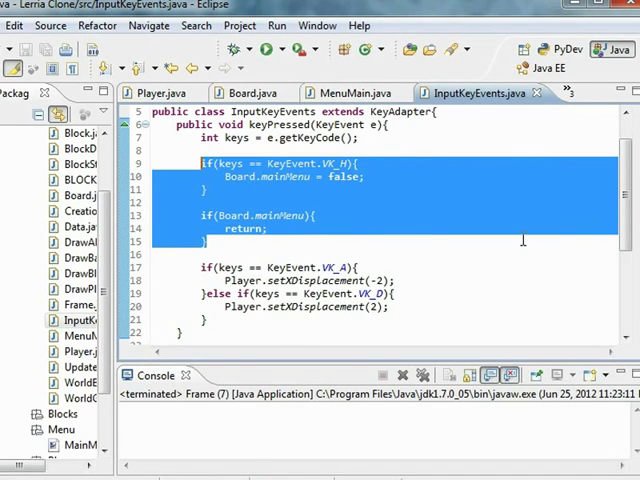
left_click(247, 215)
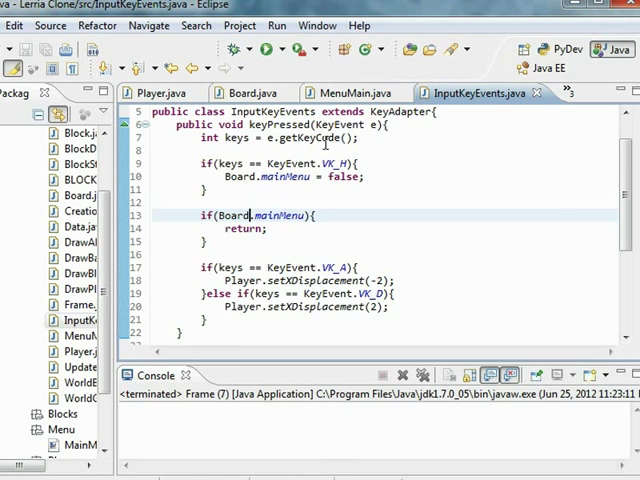
left_click(343, 94)
left_click_drag(343, 353, 240, 350)
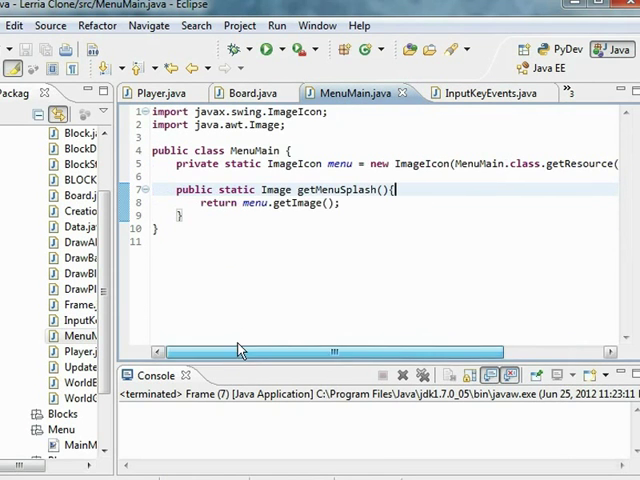
left_click(240, 93)
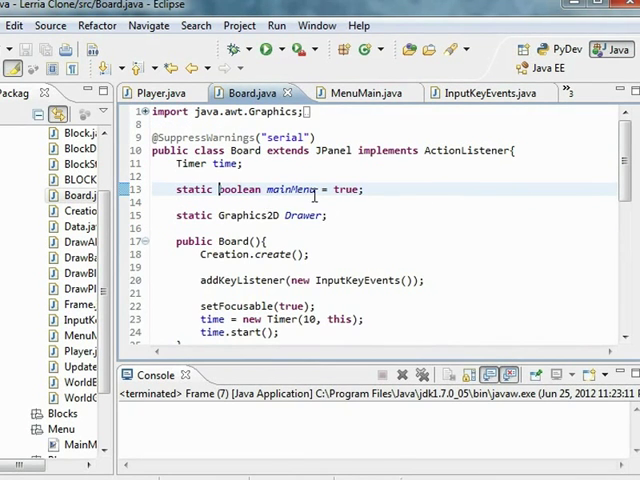
left_click(318, 189)
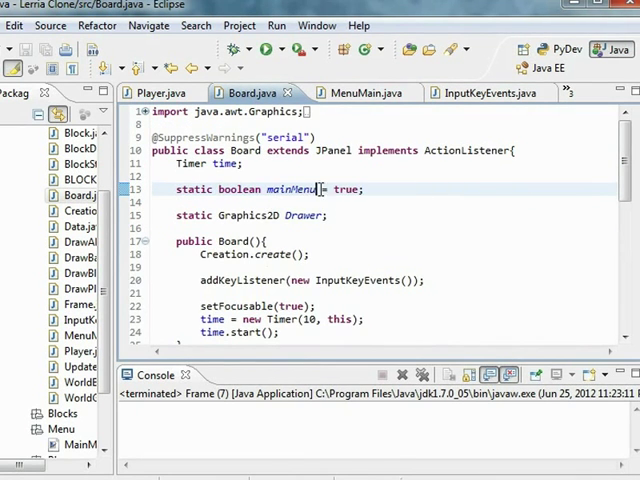
- Reselect the H-key block in InputKeyEvents.java, then select mainMenu on Board.java line 13
left_click(490, 95)
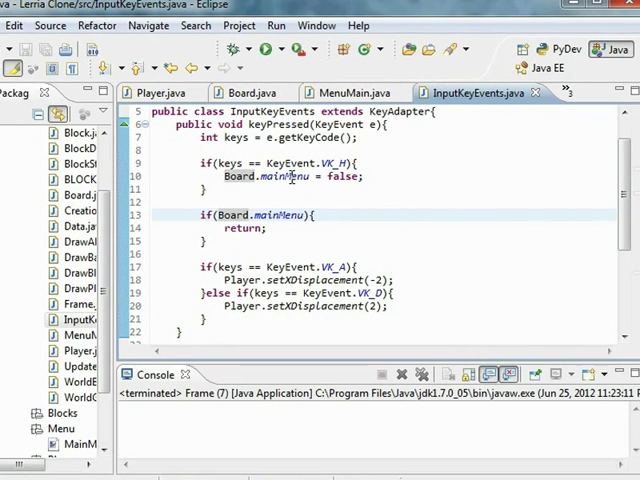
left_click(224, 177)
left_click_drag(203, 163, 207, 189)
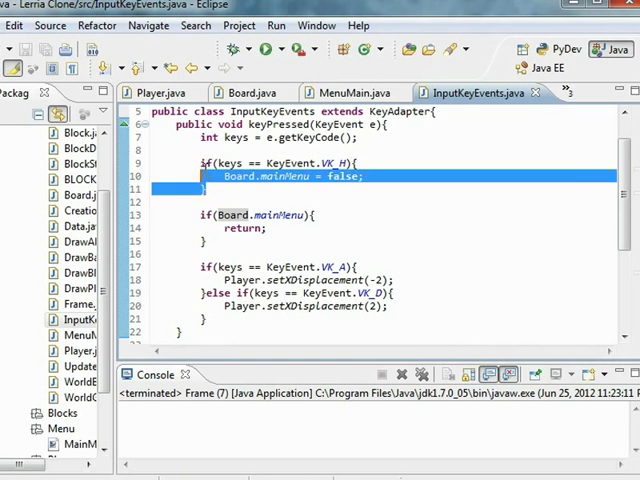
left_click(227, 240)
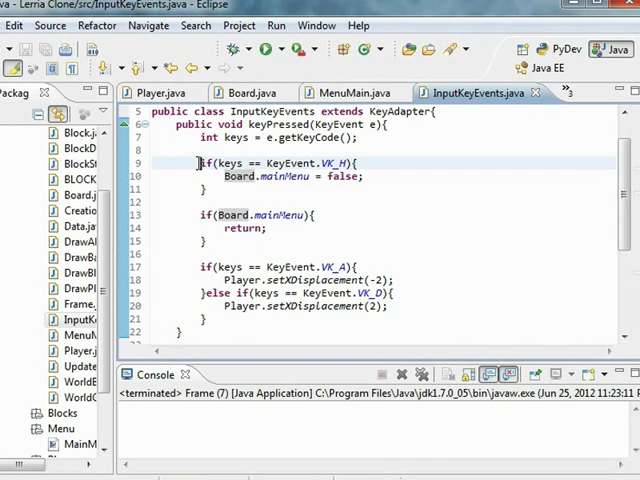
scroll(200, 163, "down", 4)
scroll(213, 183, "up", 6)
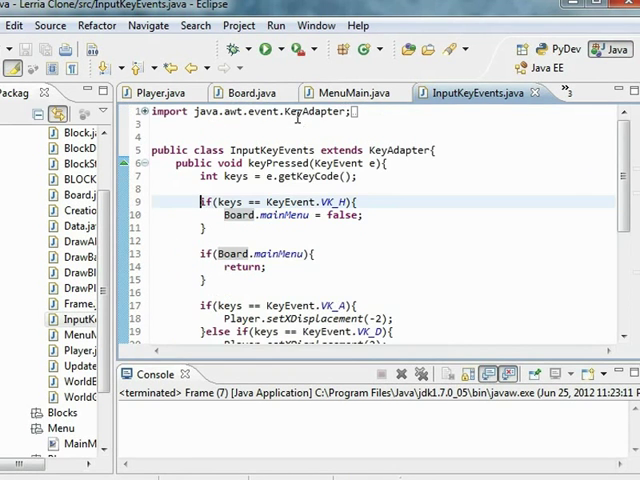
left_click(378, 92)
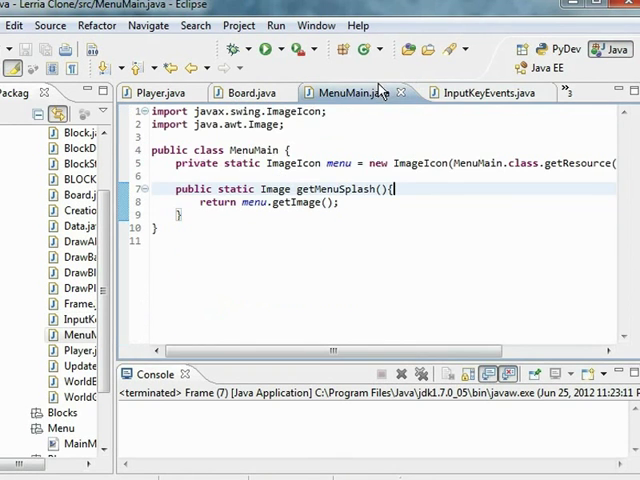
left_click(479, 93)
left_click(235, 92)
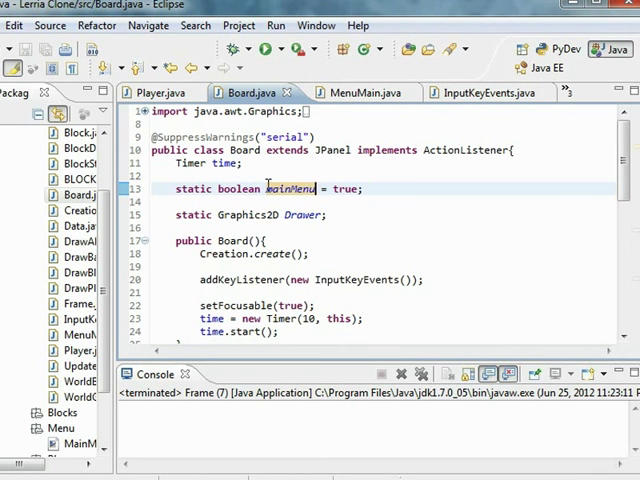
left_click_drag(267, 189, 316, 189)
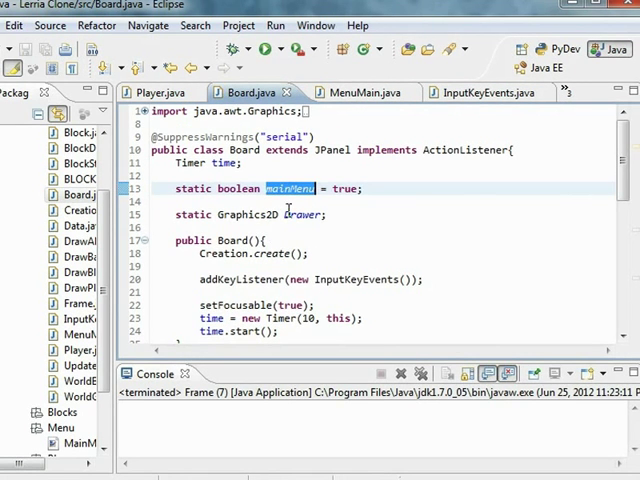
scroll(290, 211, "down", 1)
scroll(294, 205, "down", 7)
scroll(297, 200, "down", 2)
scroll(300, 197, "up", 8)
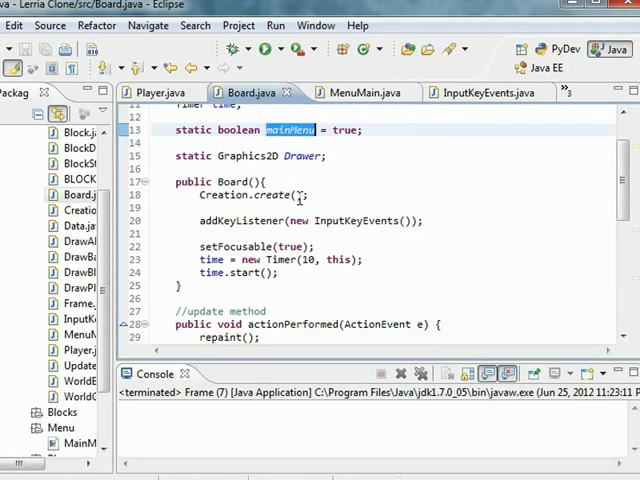
scroll(300, 197, "up", 2)
left_click(238, 203)
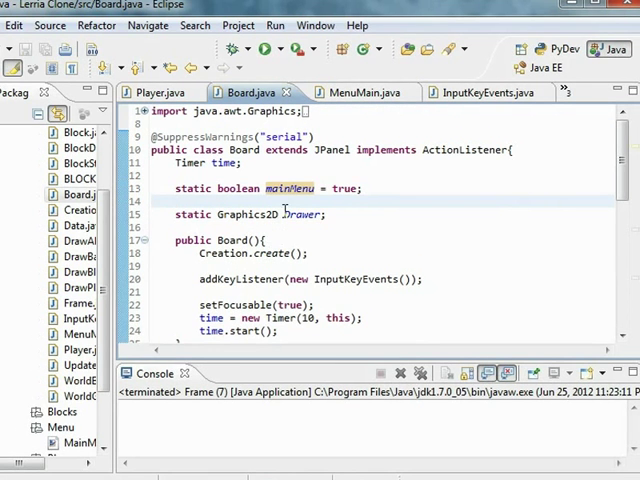
- Type //This is a graphics object above Drawer and insert a blank line above it
key("BackSpace")
key("BackSpace")
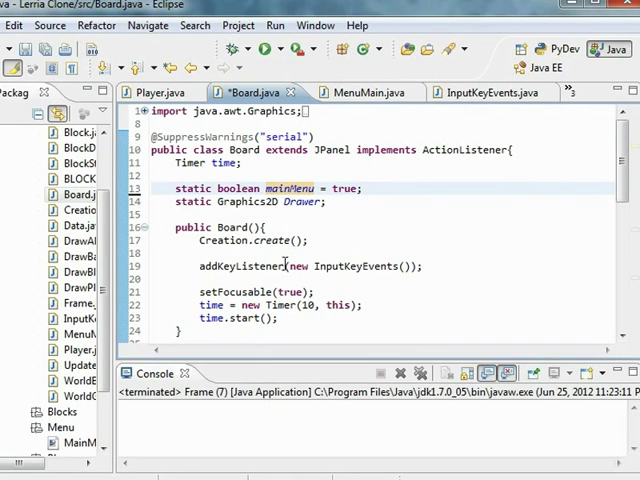
key("Return")
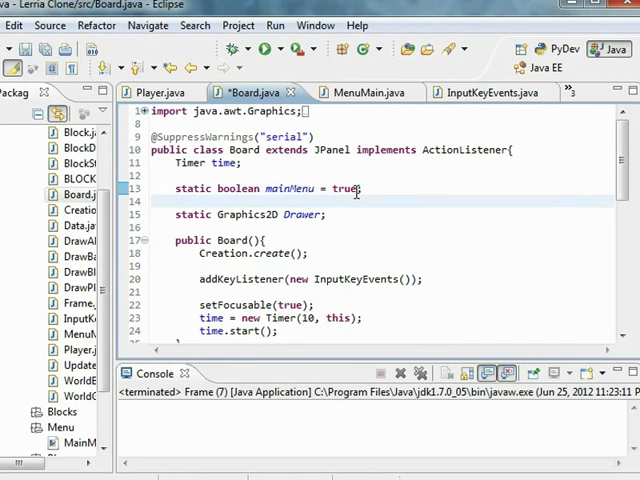
type("//Thi")
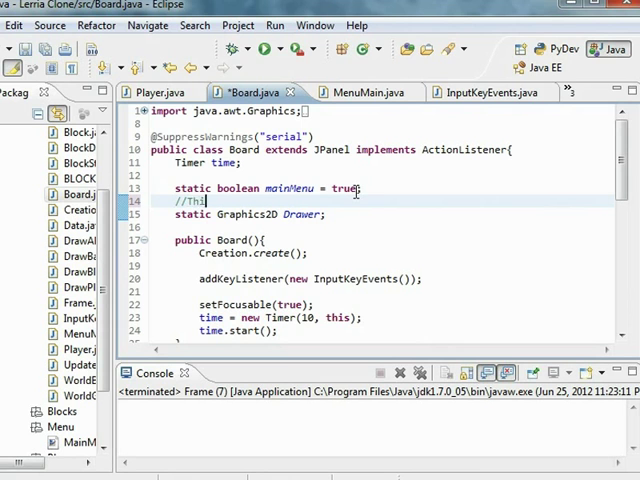
type("s is a ")
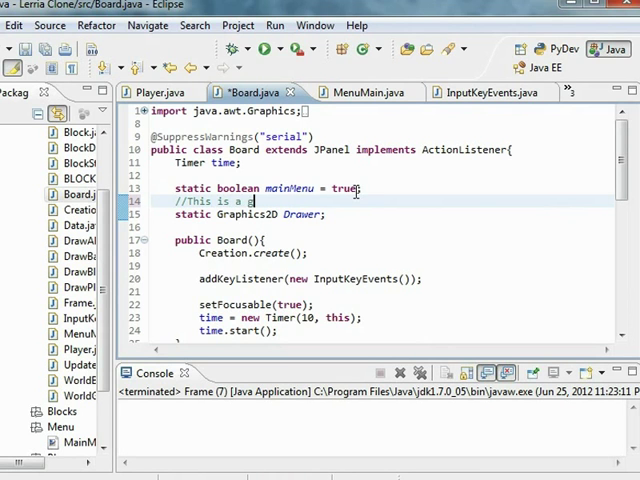
type("graphics objec")
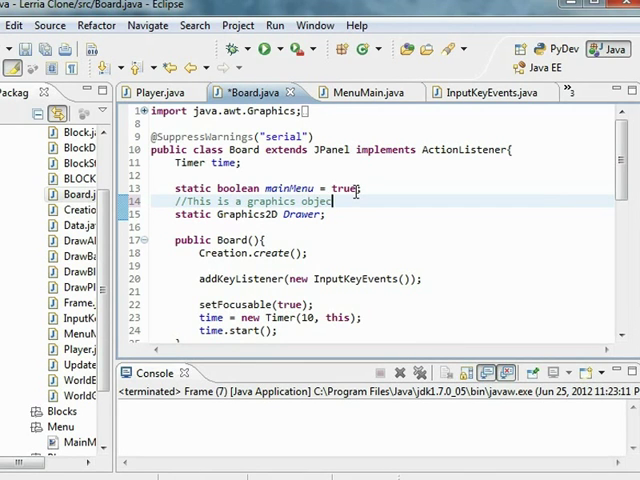
type("t")
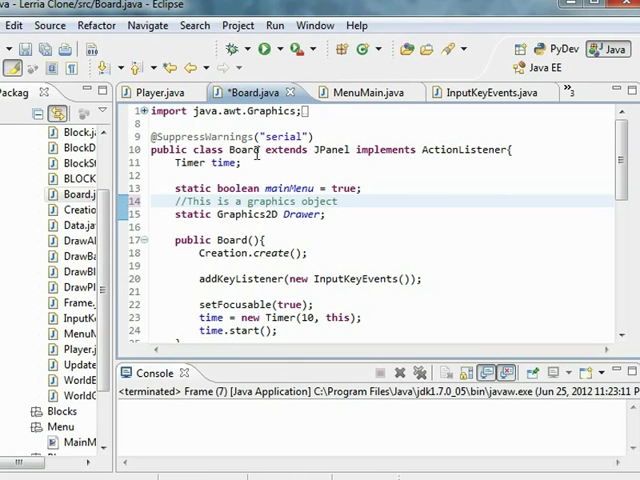
left_click(424, 187)
key("Return")
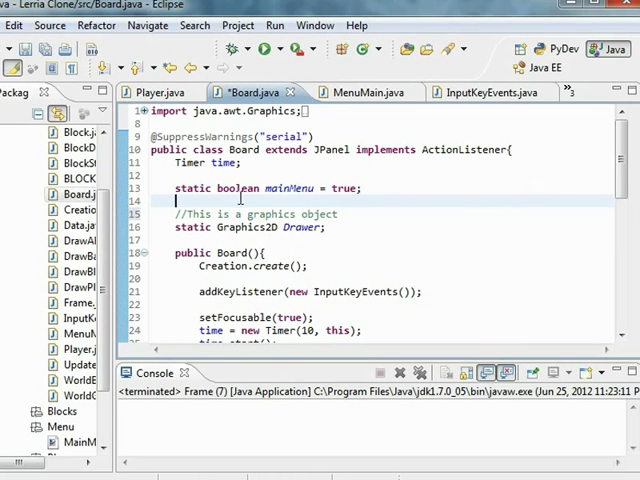
left_click_drag(339, 214, 177, 215)
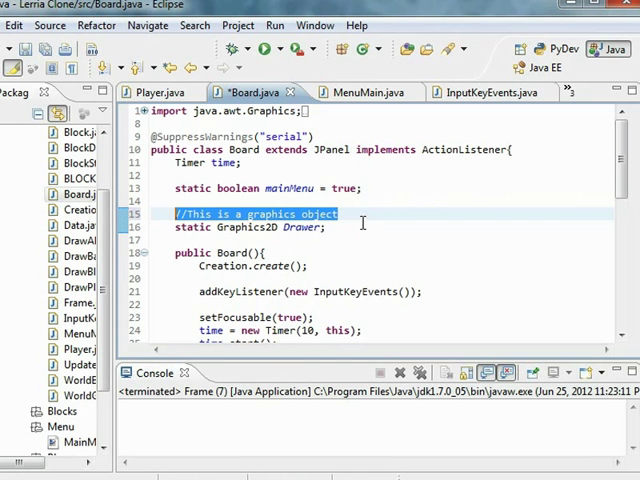
left_click_drag(100, 321, 103, 370)
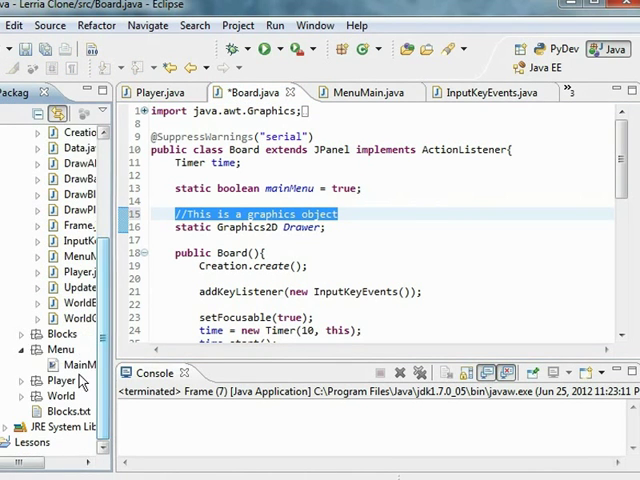
left_click(23, 350)
left_click(200, 278)
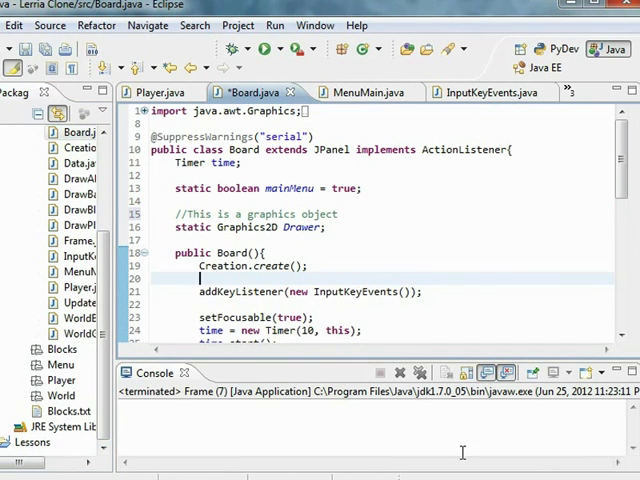